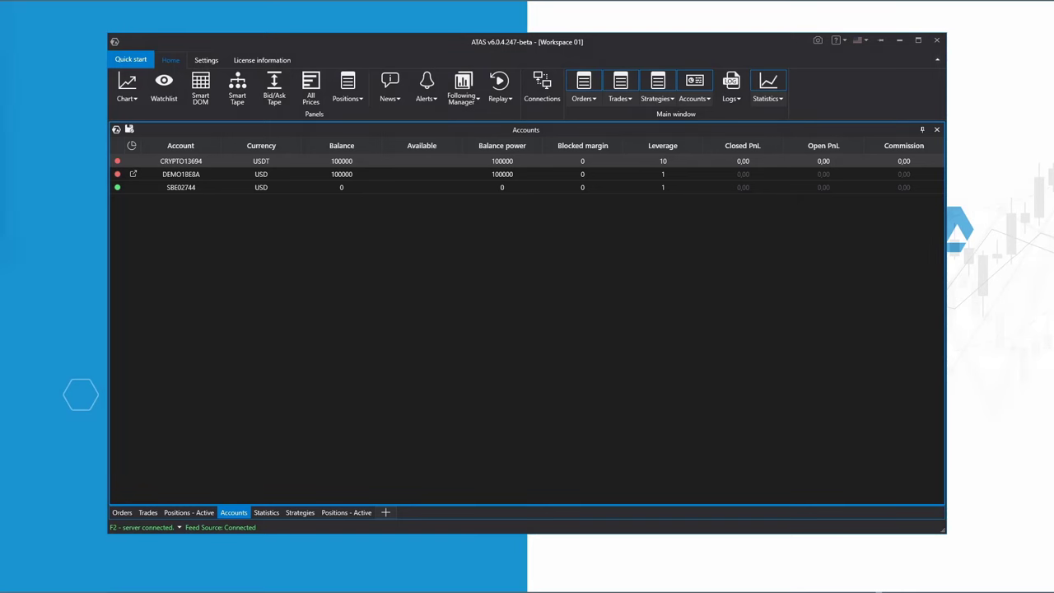
Open an M5 chart of ES (#ESZ3@CME) and minimize the main ATAS window
left_click(129, 89)
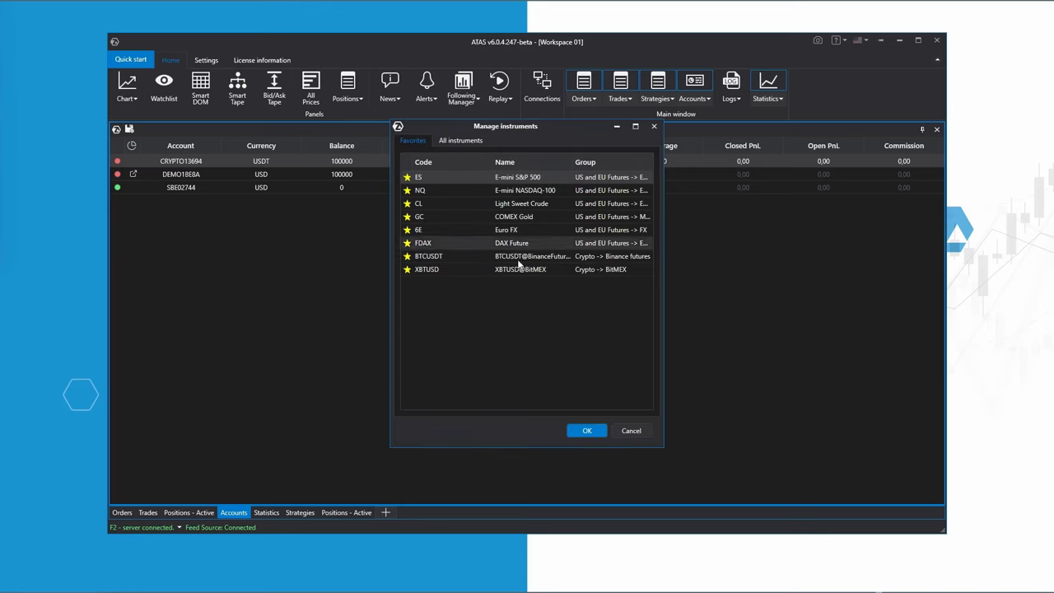
left_click(586, 430)
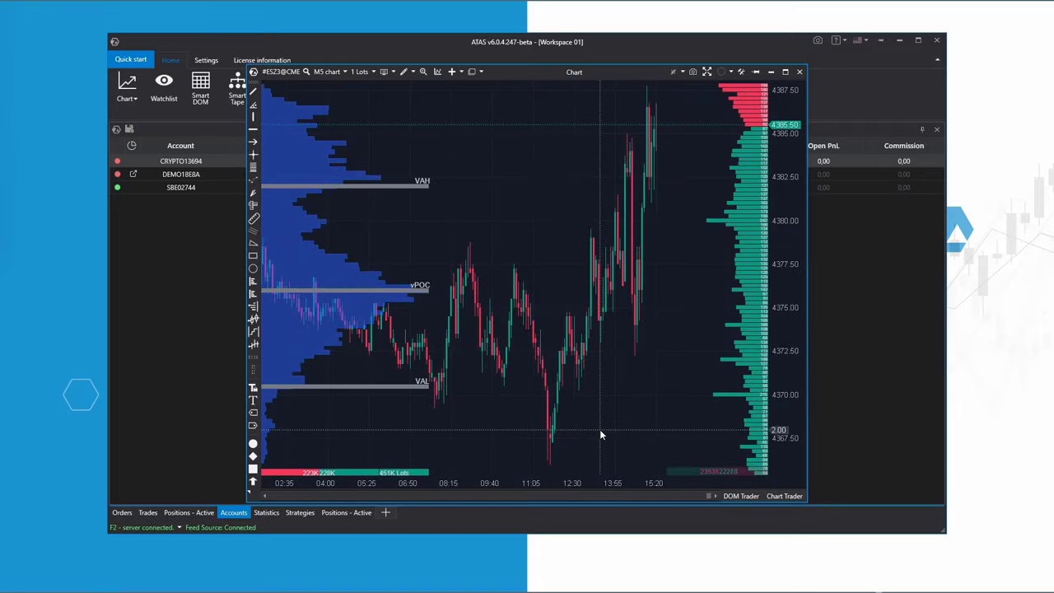
left_click(899, 42)
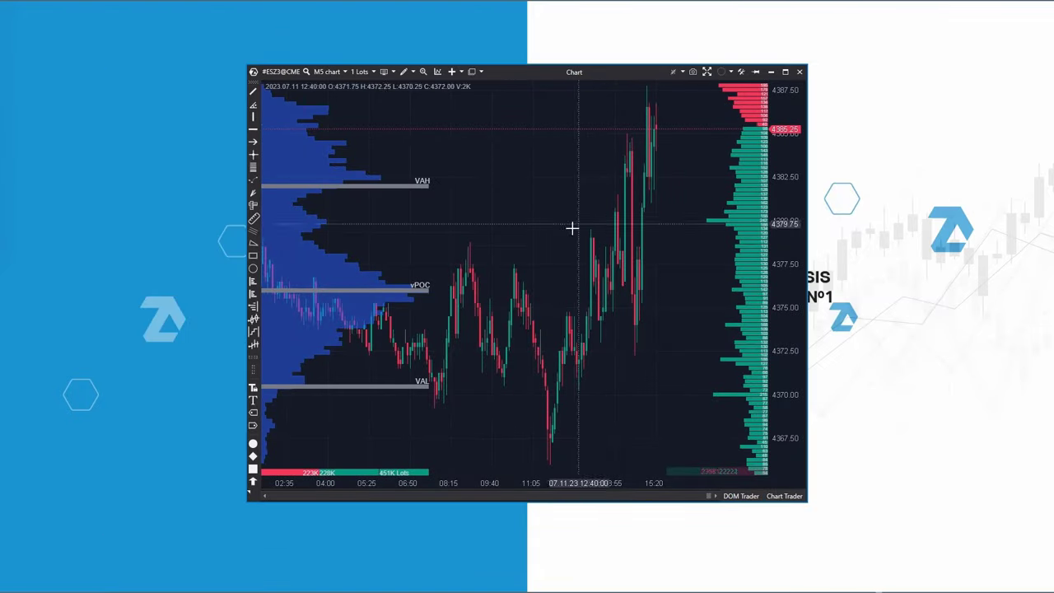
Delete the volume profile and the Depth Of Market indicator from the chart
right_click(344, 283)
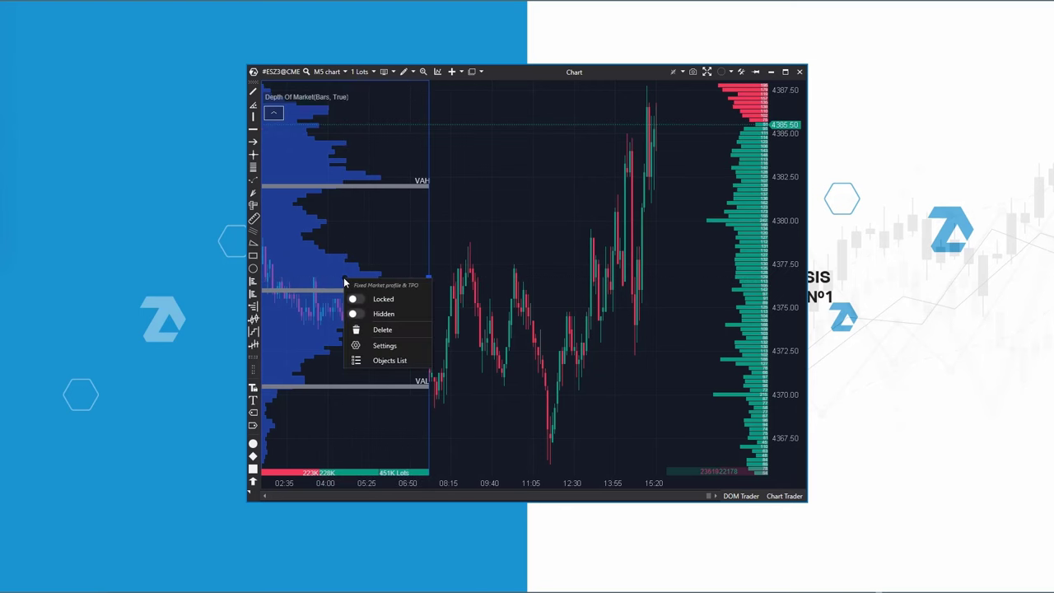
left_click(366, 330)
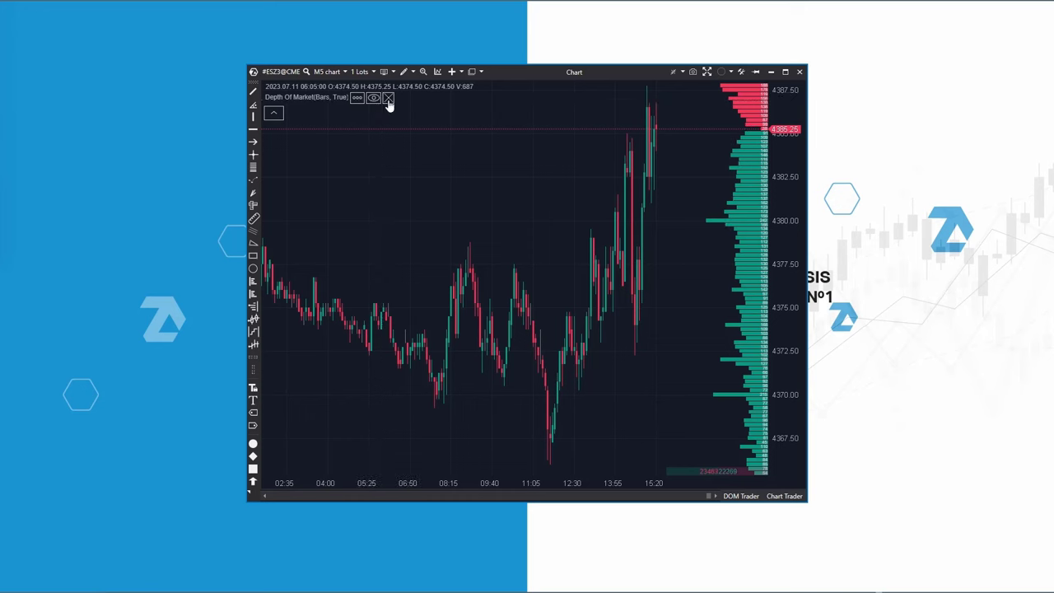
left_click(389, 99)
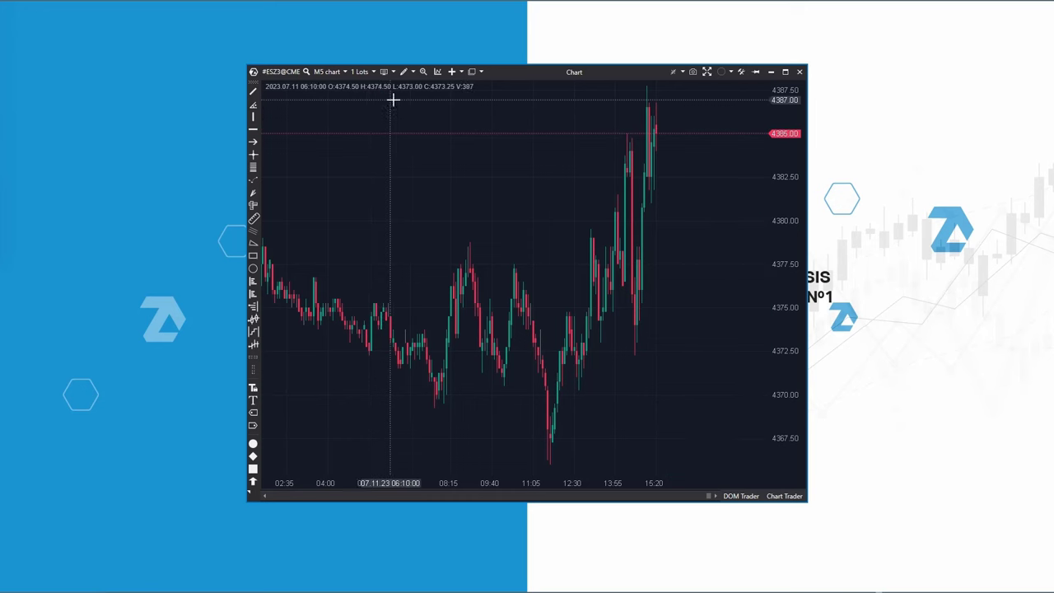
Add the Watermark indicator so the chart displays 'ES, M5' in large text
right_click(450, 152)
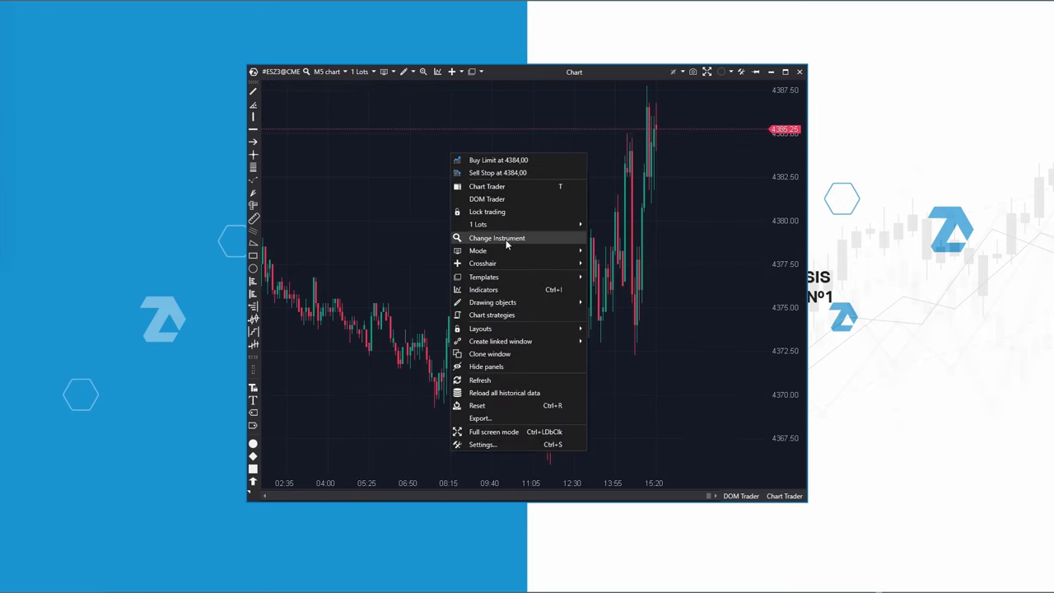
left_click(526, 289)
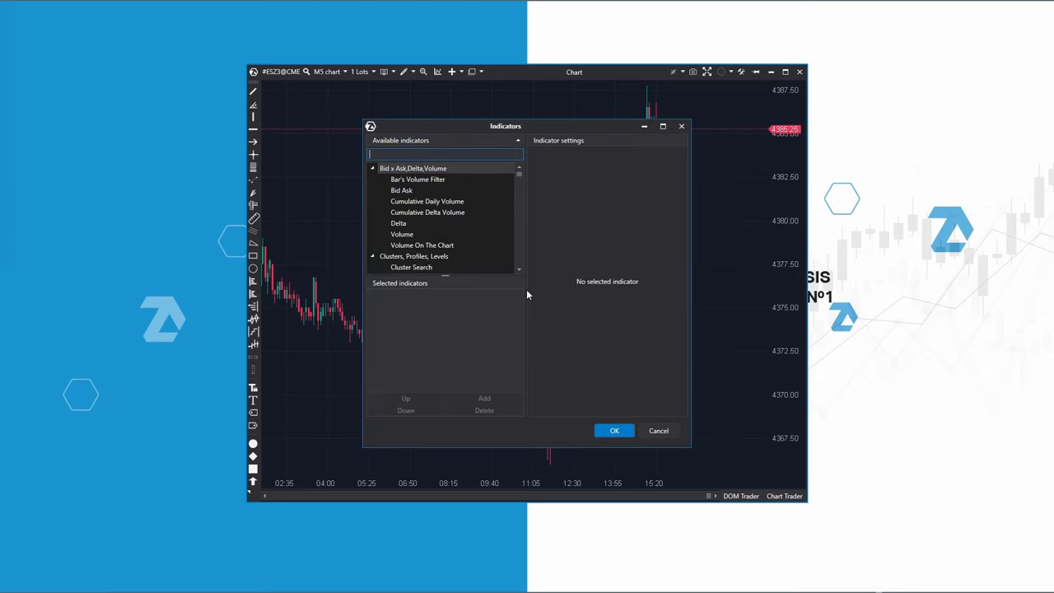
type("wa")
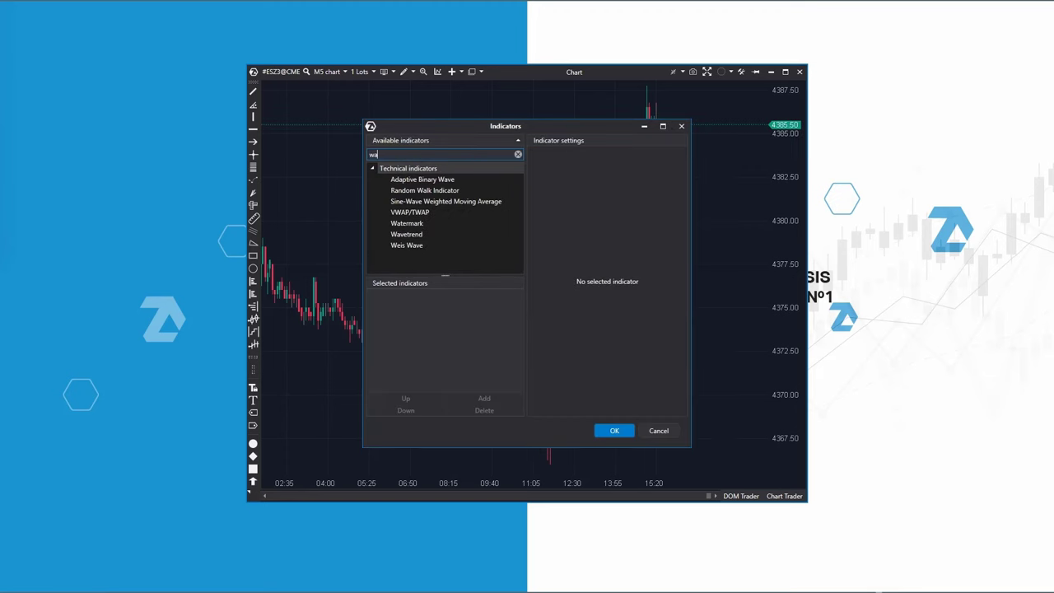
type("ter")
left_click(418, 180)
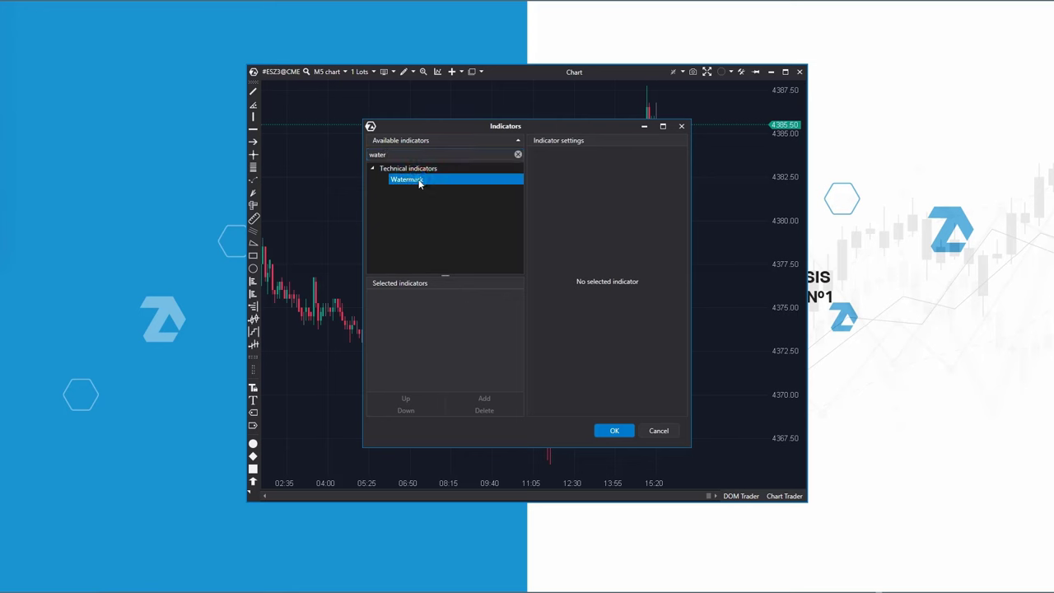
left_click(508, 400)
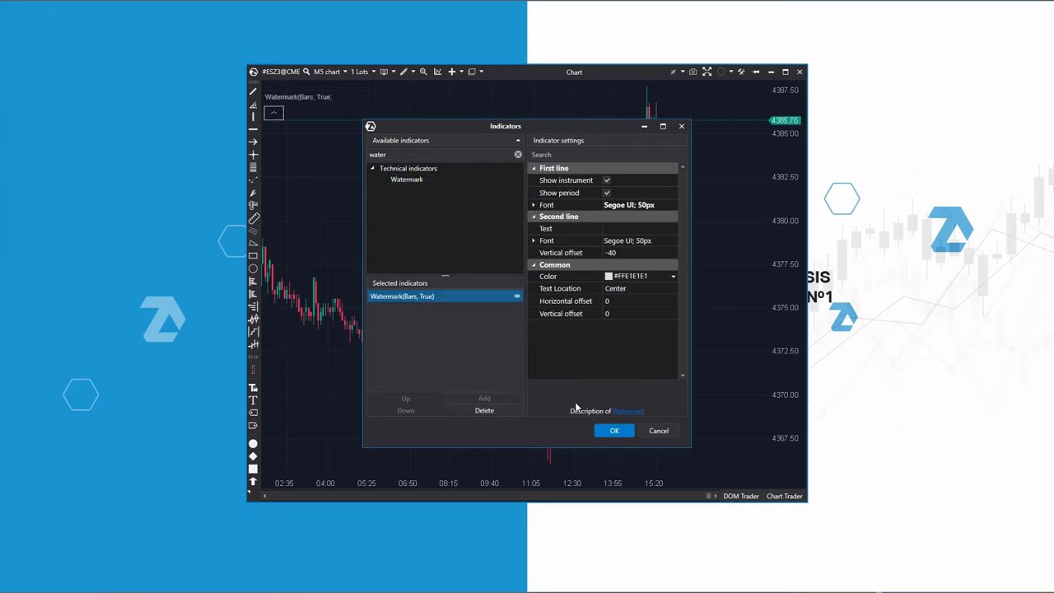
left_click(611, 431)
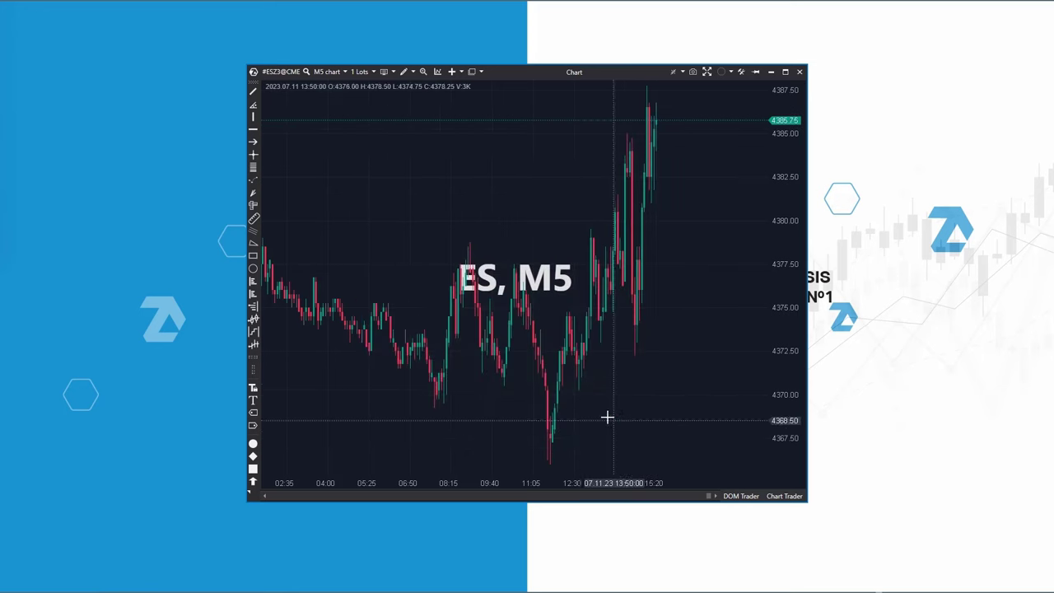
Clone the chart, switch the copy to M30, and dock it as a tab beside ES M5
right_click(438, 154)
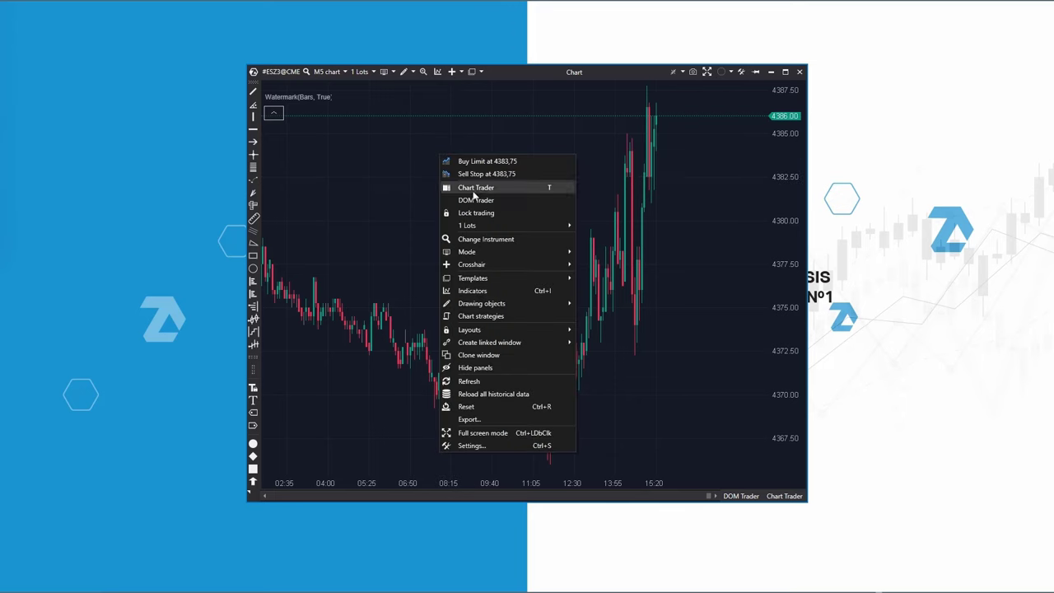
left_click(510, 354)
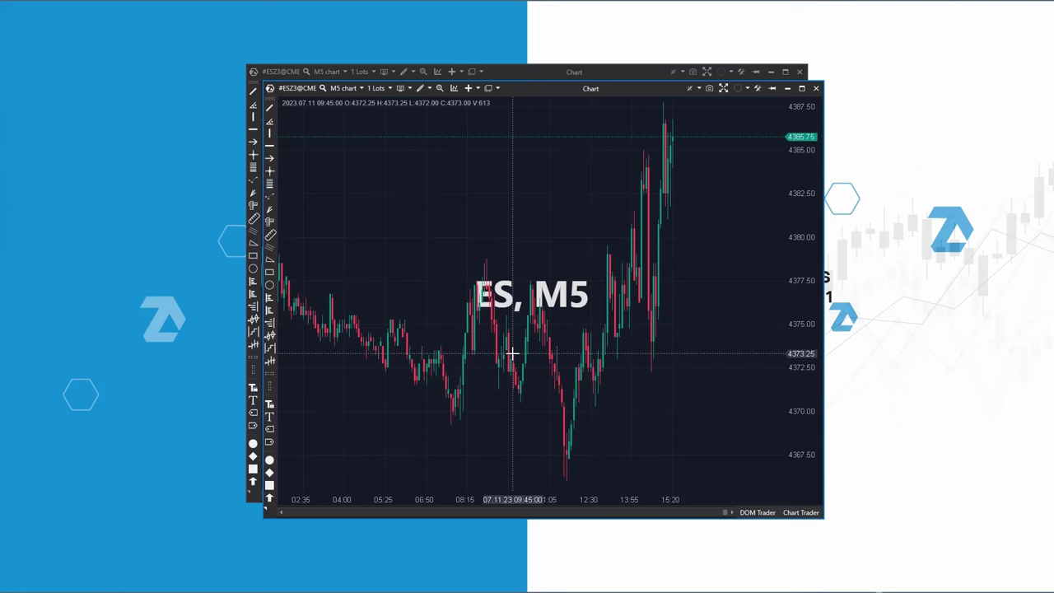
left_click(344, 88)
left_click(544, 107)
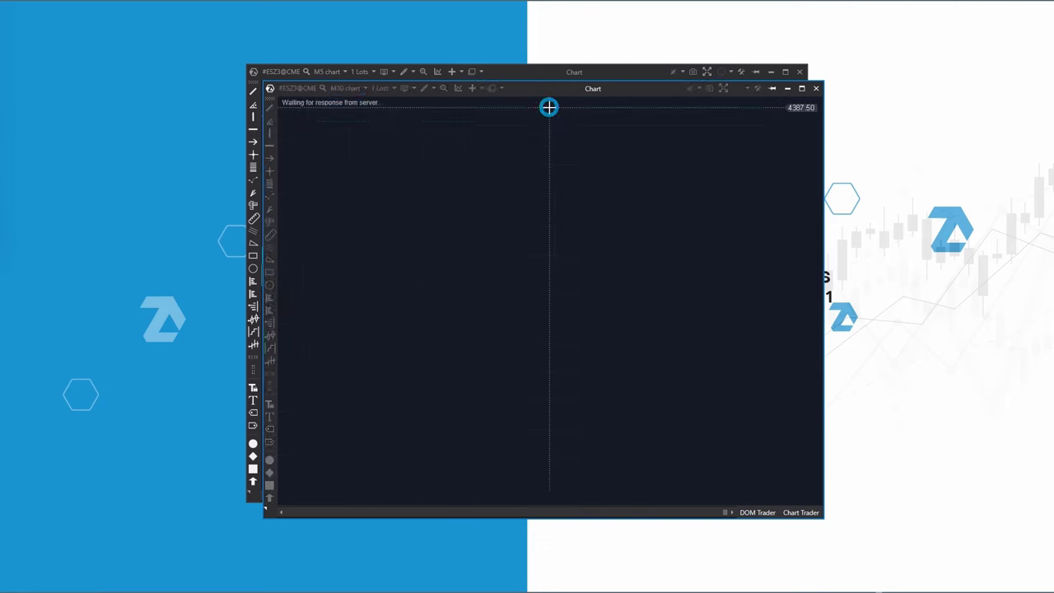
left_click_drag(592, 90, 572, 105)
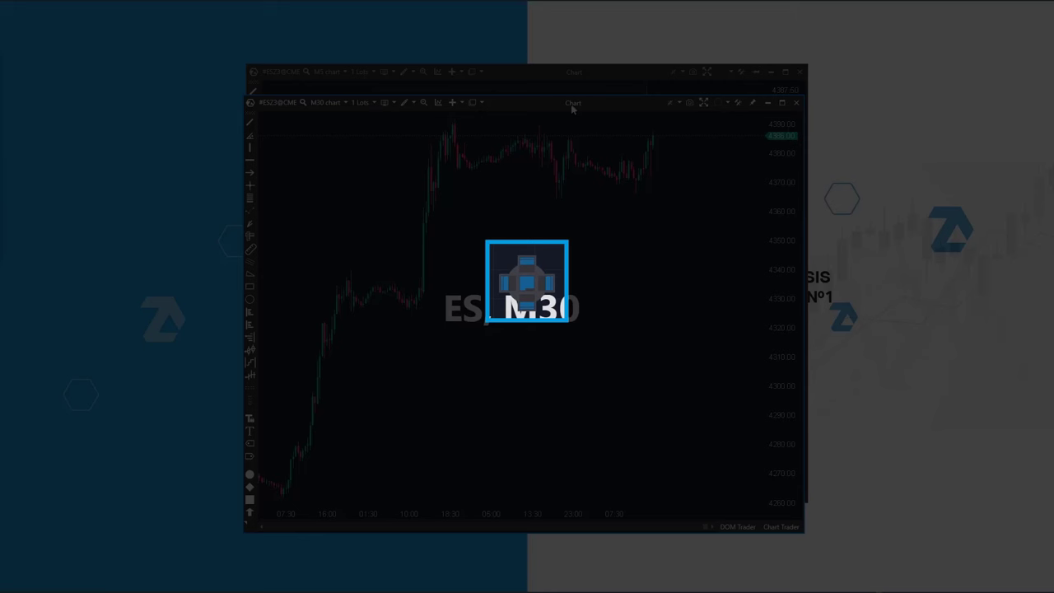
left_click_drag(572, 107, 529, 287)
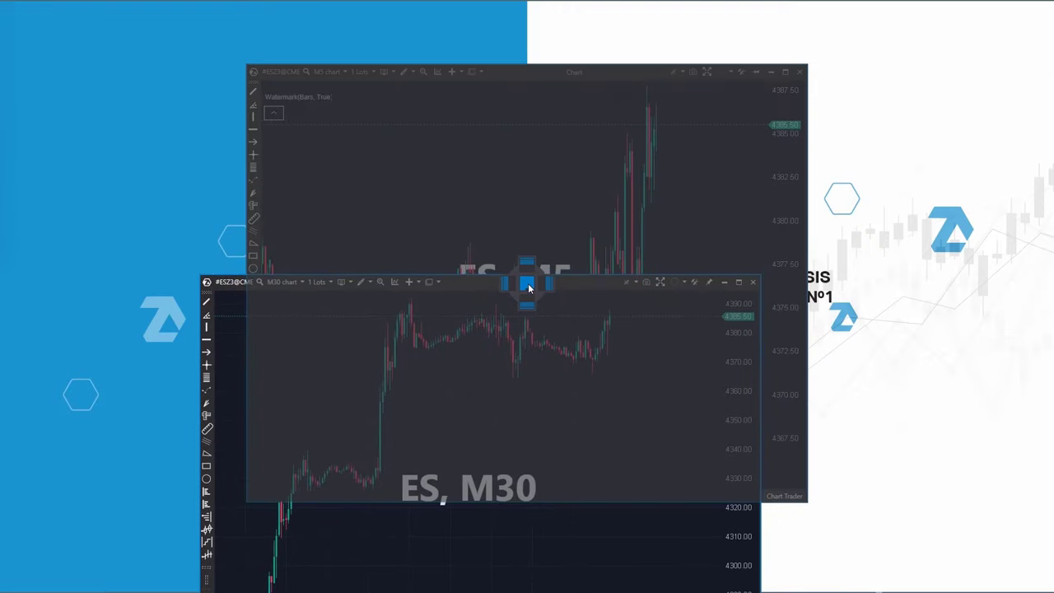
left_click_drag(529, 287, 529, 288)
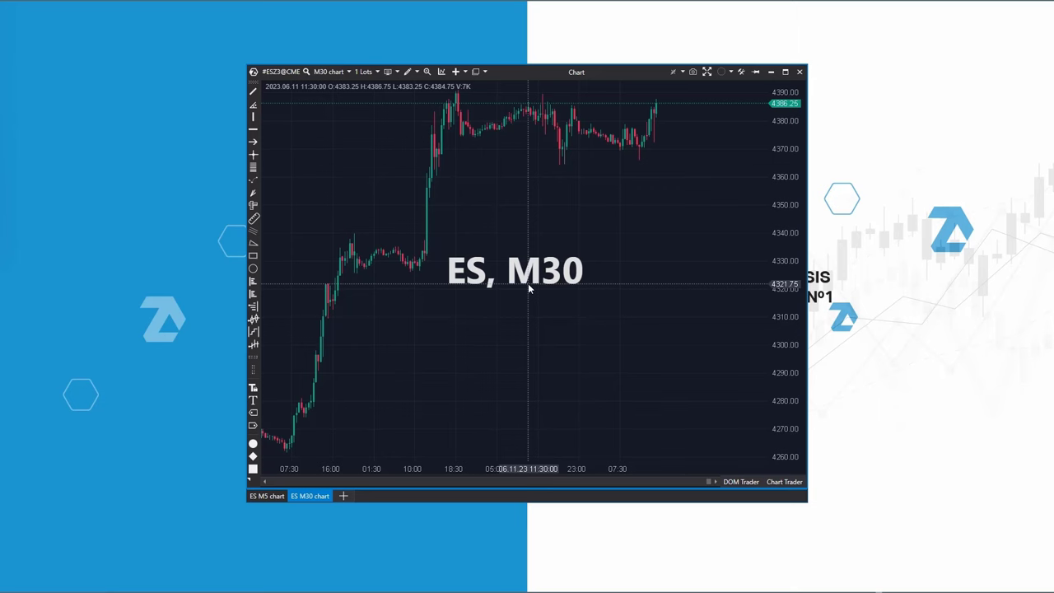
Clone the ES M30 chart, set the copy to M1, and dock it as a third tab
left_click(268, 496)
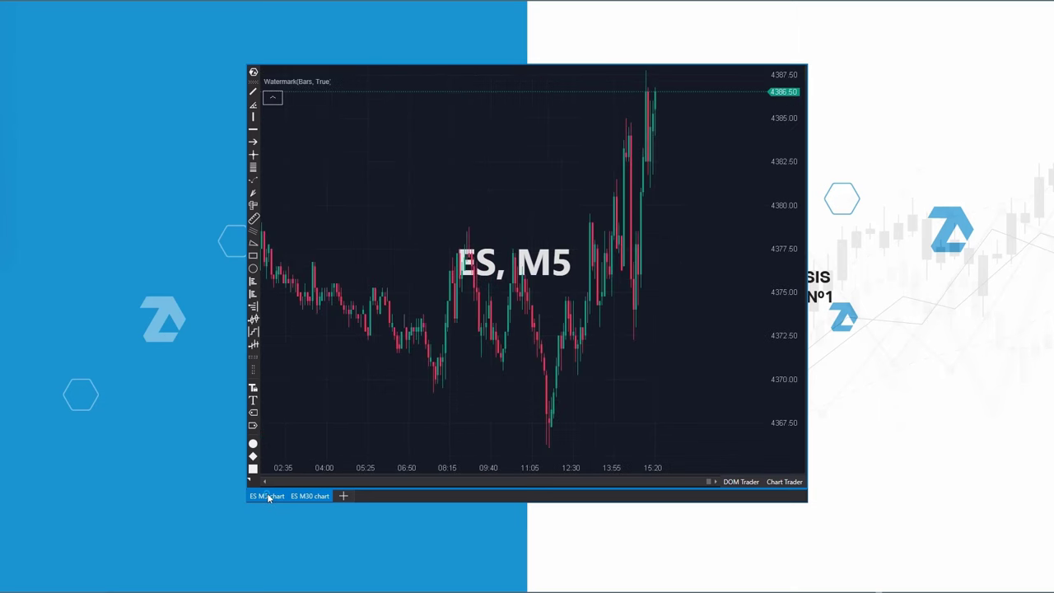
left_click(316, 496)
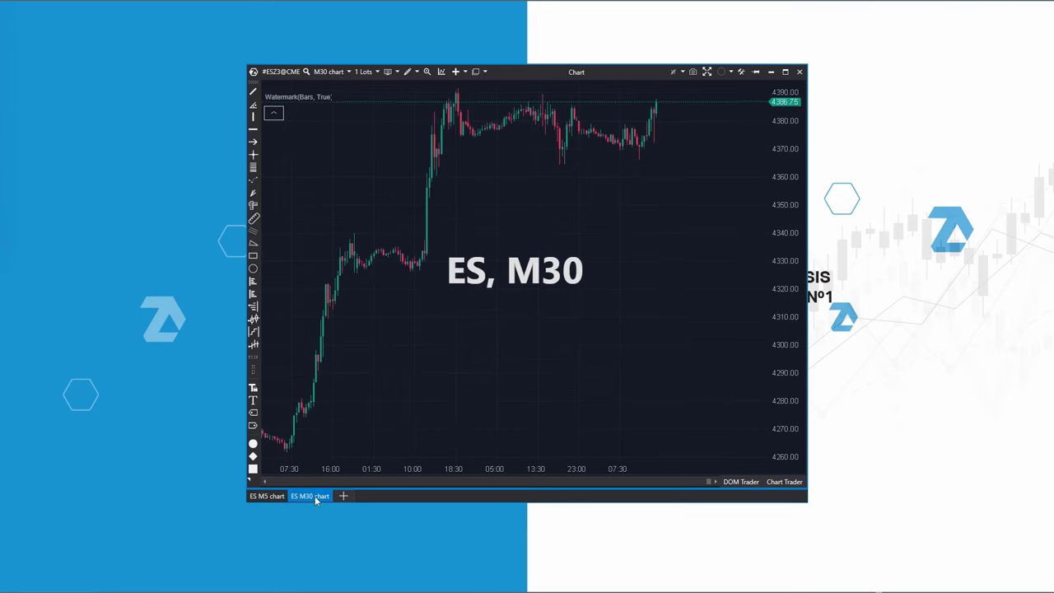
right_click(385, 132)
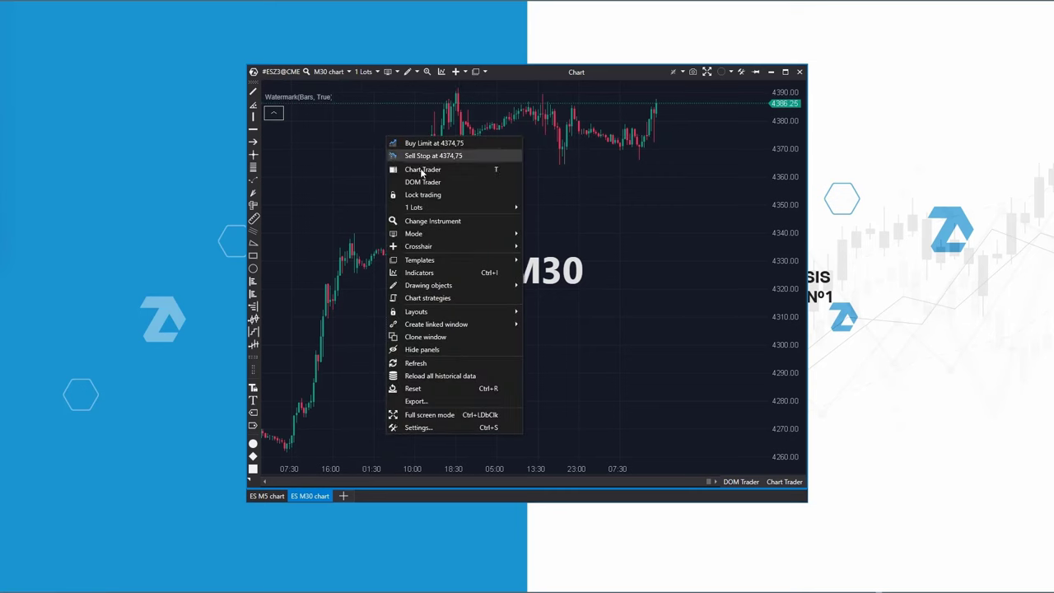
left_click(470, 337)
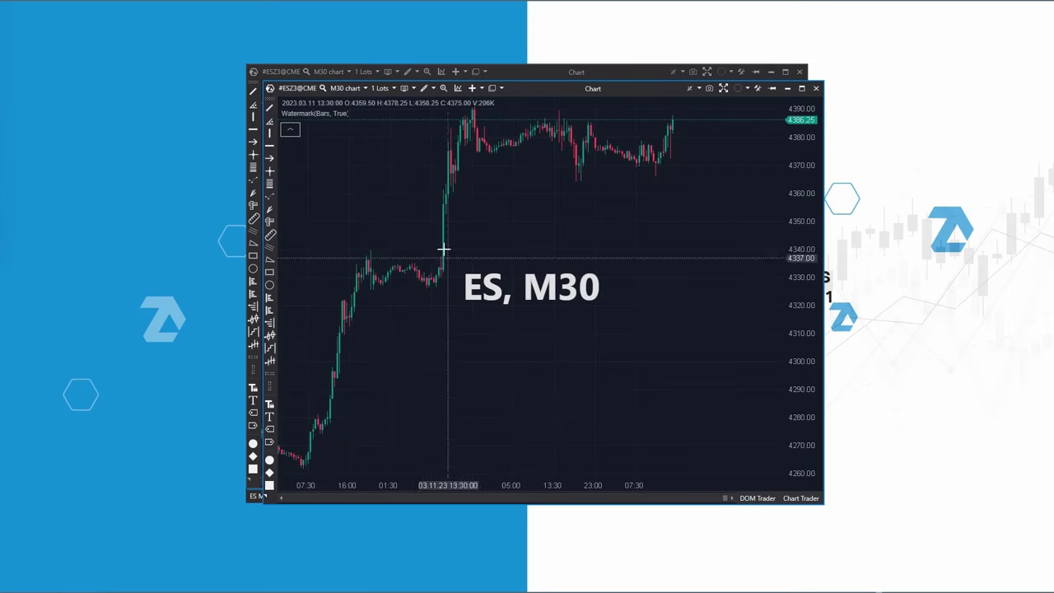
left_click(346, 89)
left_click(419, 109)
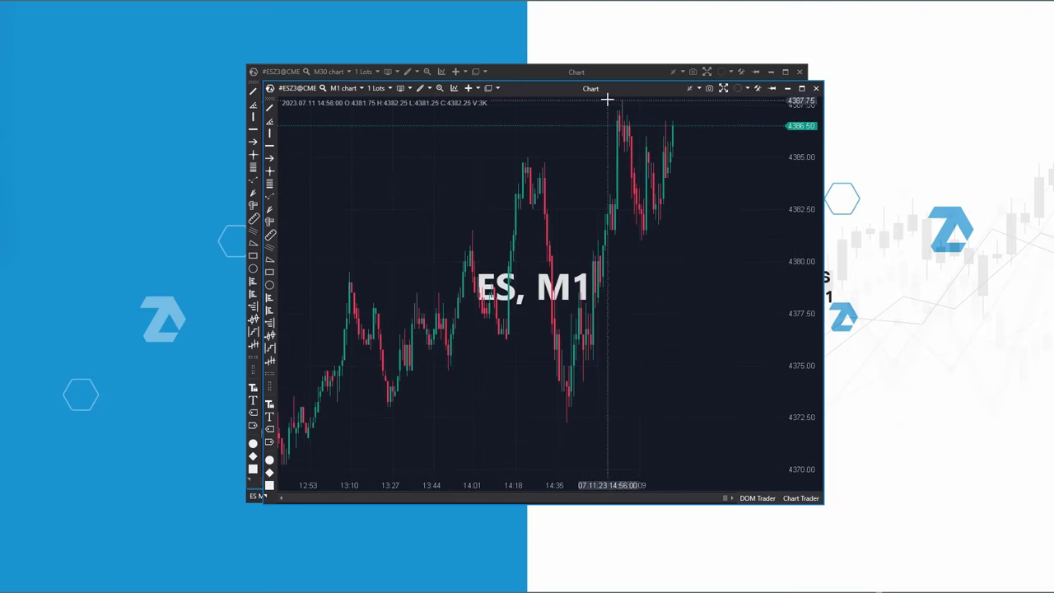
left_click_drag(594, 93, 529, 289)
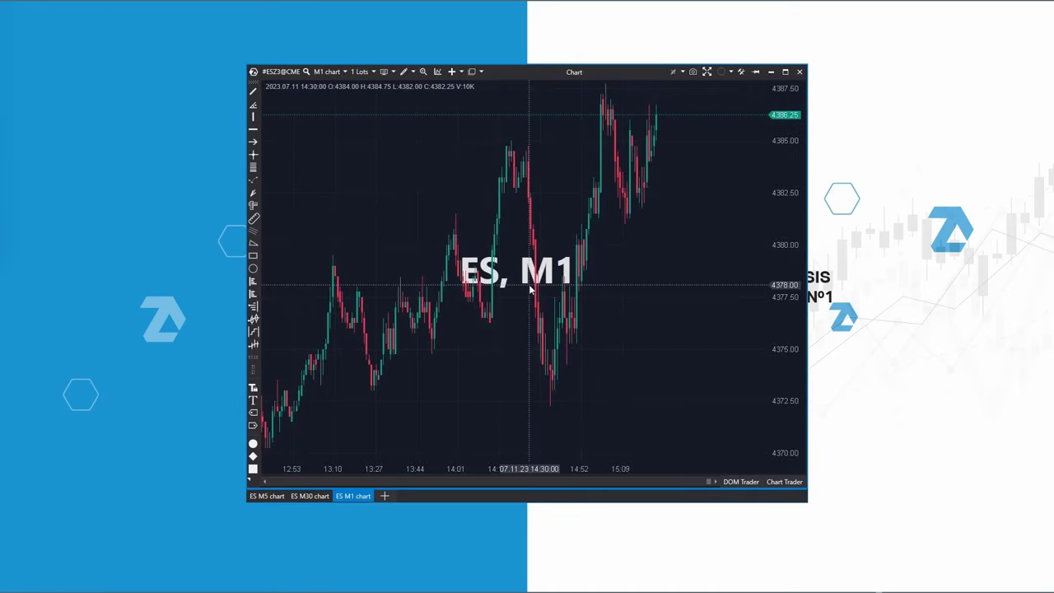
Cycle through the M5, M30 and M1 chart tabs to check them
left_click(263, 497)
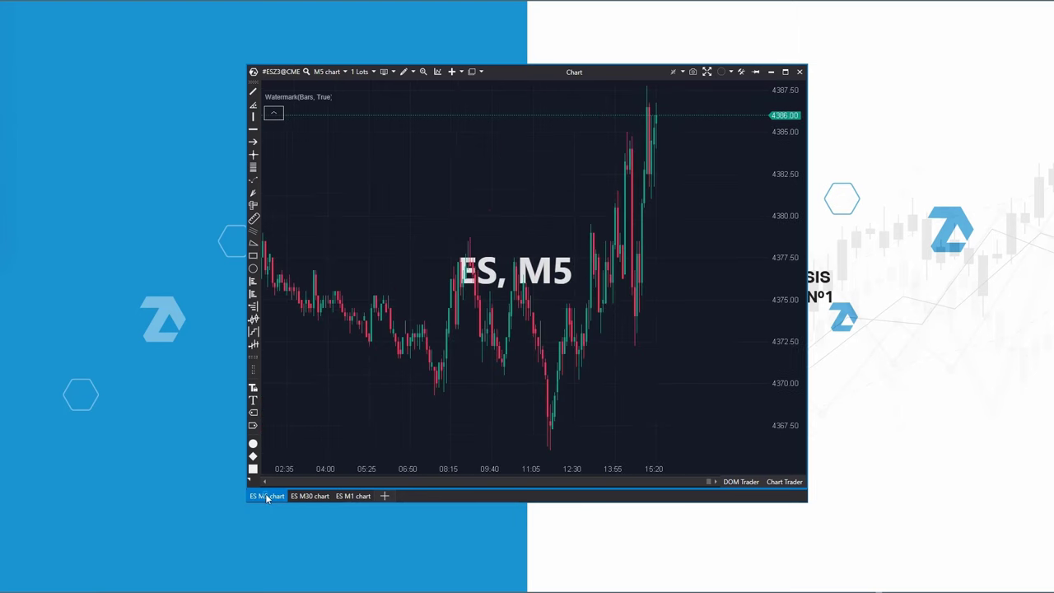
left_click(311, 495)
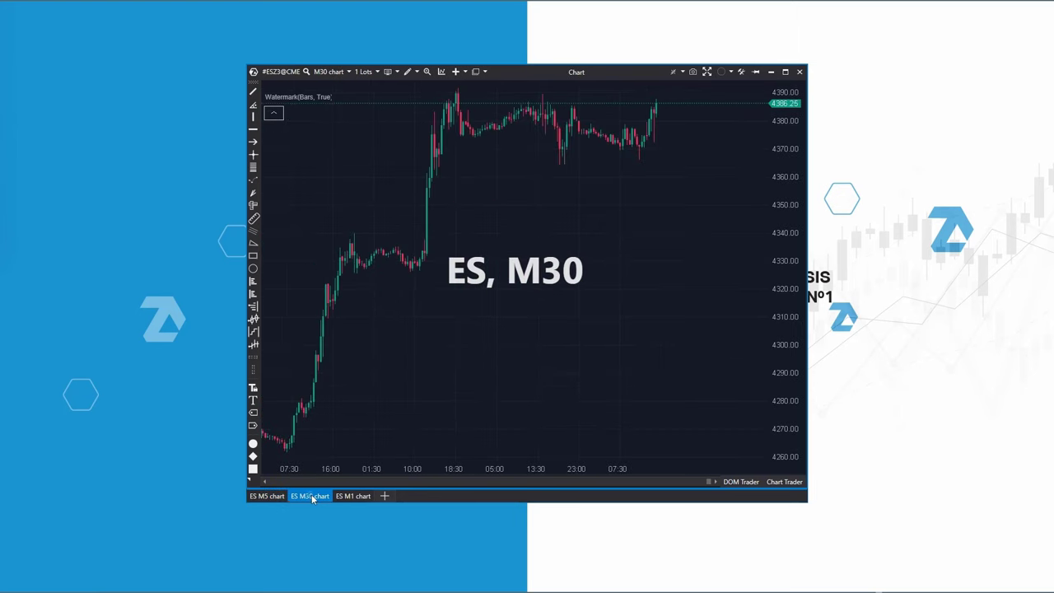
left_click(360, 495)
Move the M5 tab between the M30 and M1 tabs and review the charts
left_click(265, 496)
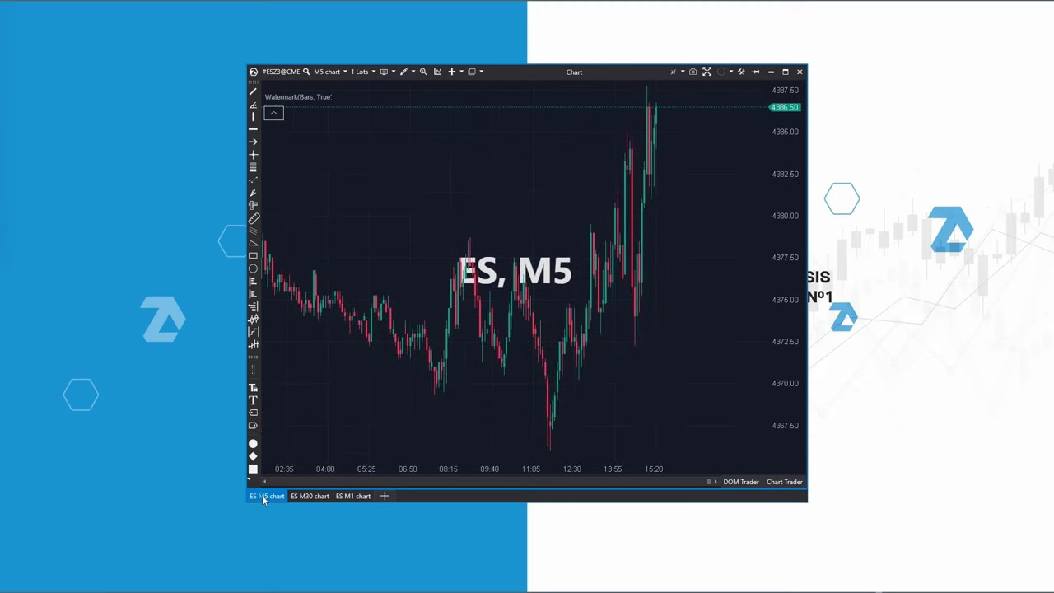
left_click_drag(281, 502, 321, 499)
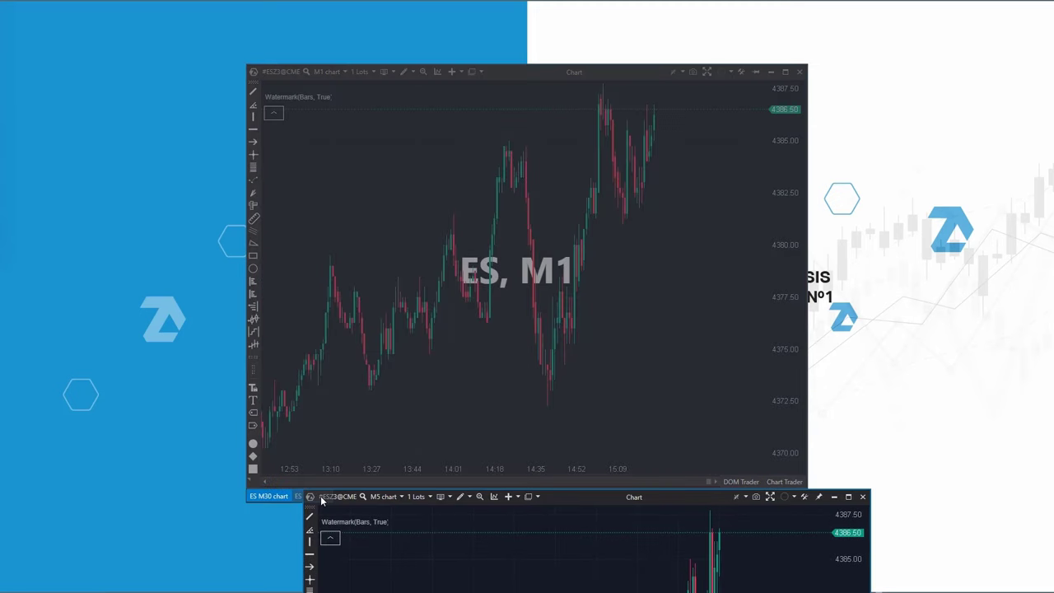
left_click_drag(321, 500, 322, 499)
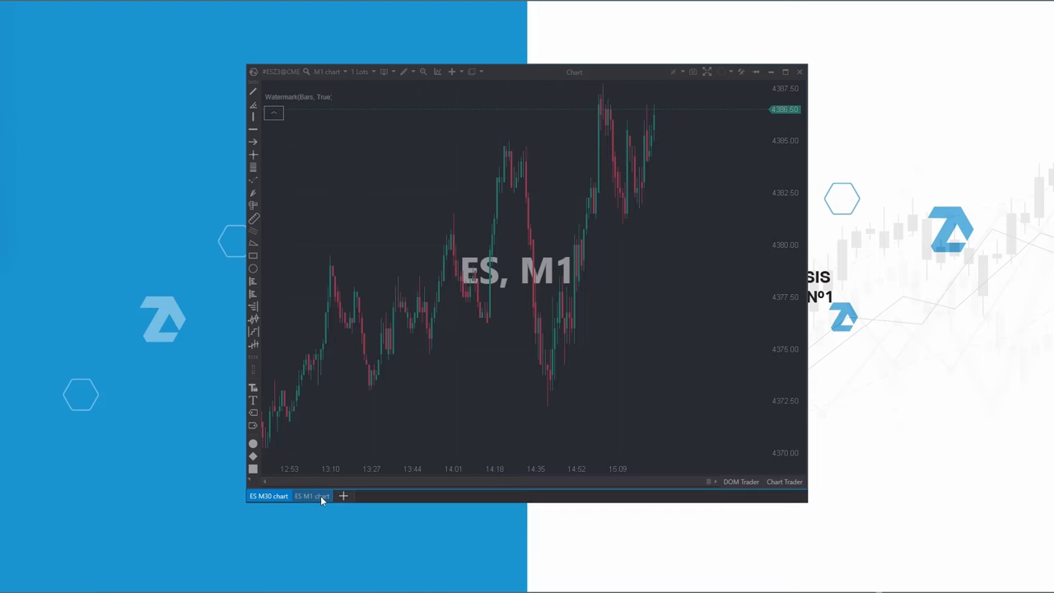
left_click(263, 498)
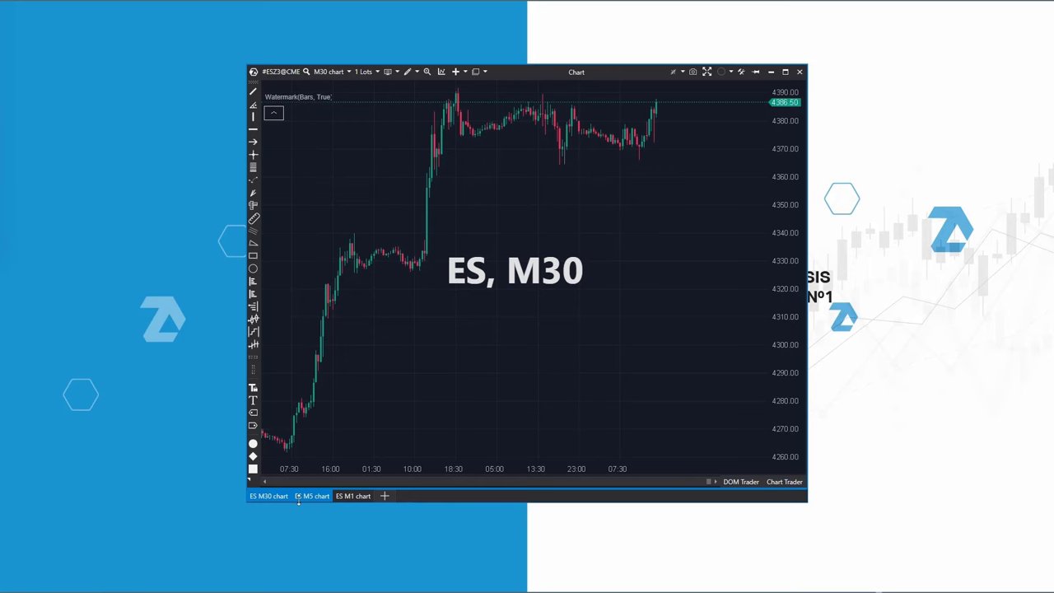
left_click(306, 498)
Close the ES M1 chart from its tab menu
left_click(346, 498)
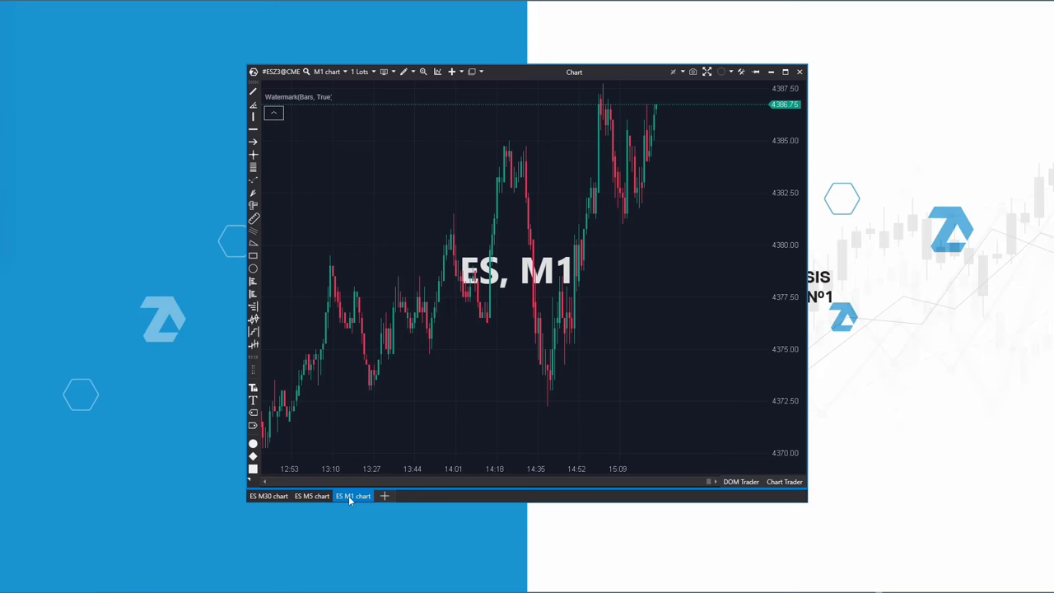
right_click(364, 495)
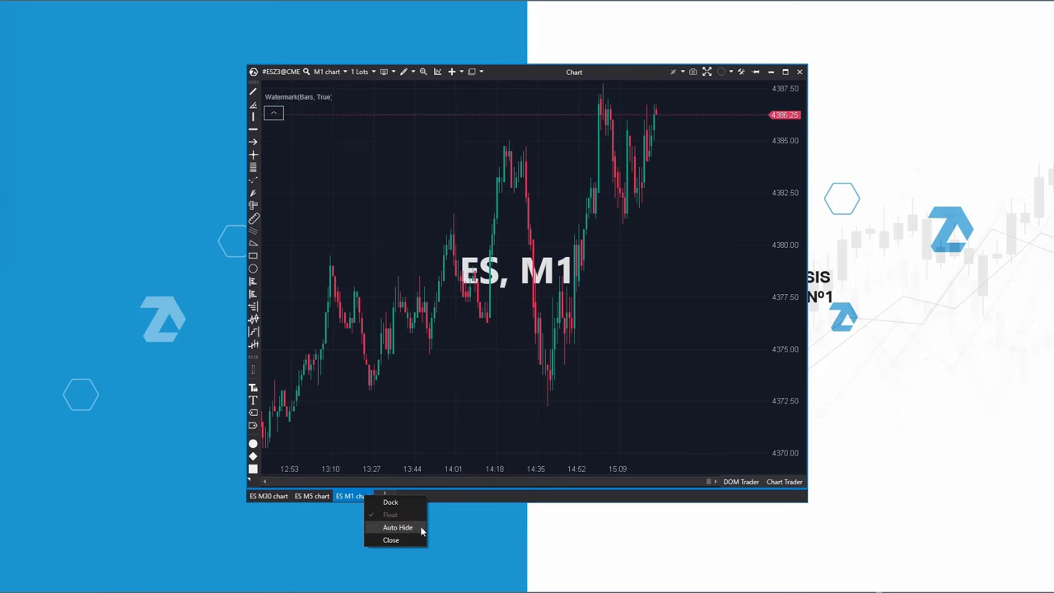
left_click(391, 540)
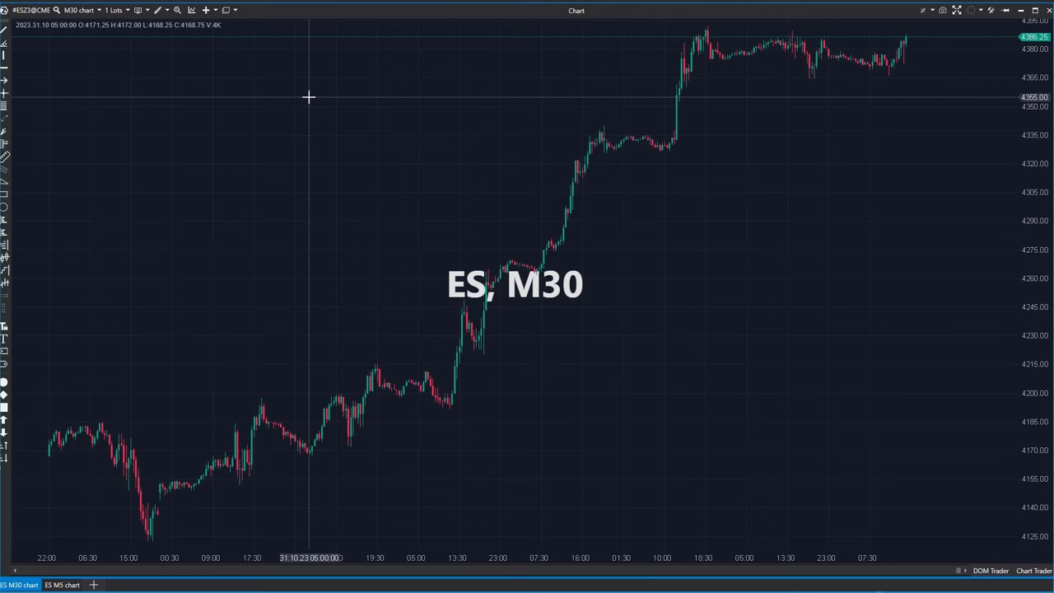
Clone the ES M30 chart and switch the copy to 1-hour (H1) bars
right_click(309, 101)
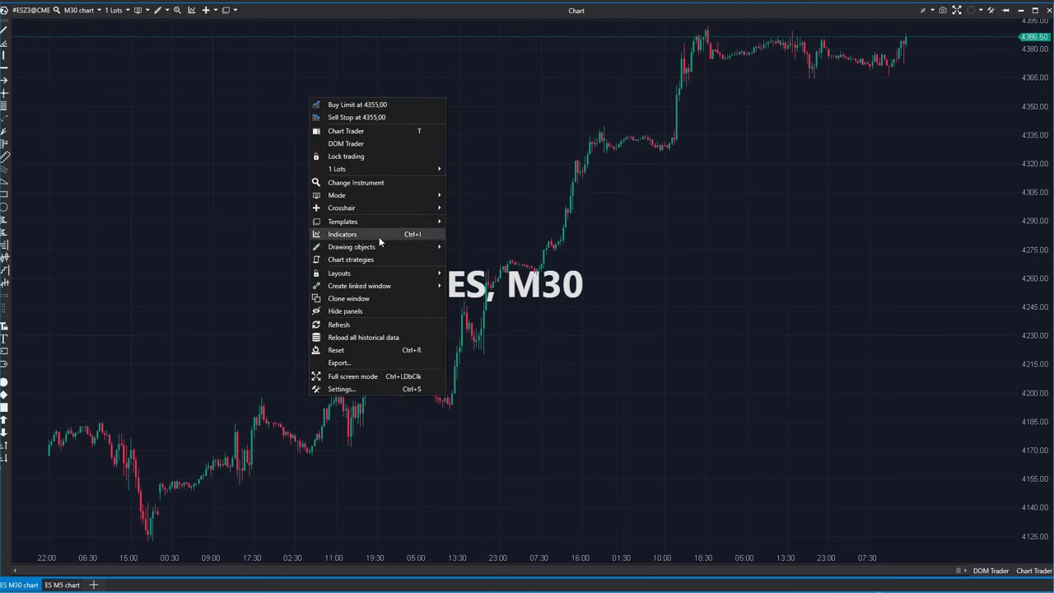
left_click(387, 302)
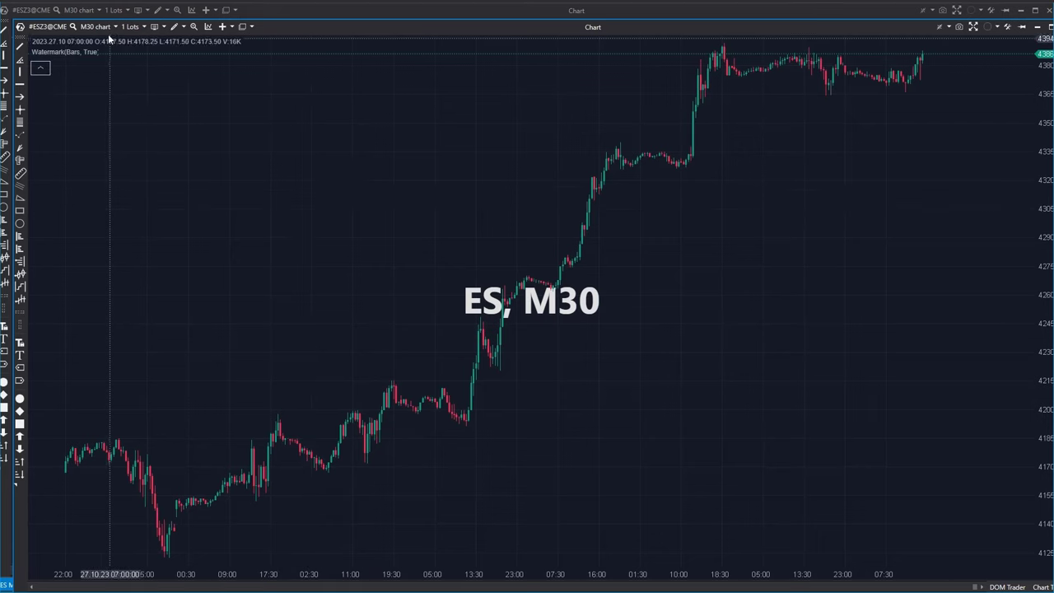
left_click(101, 29)
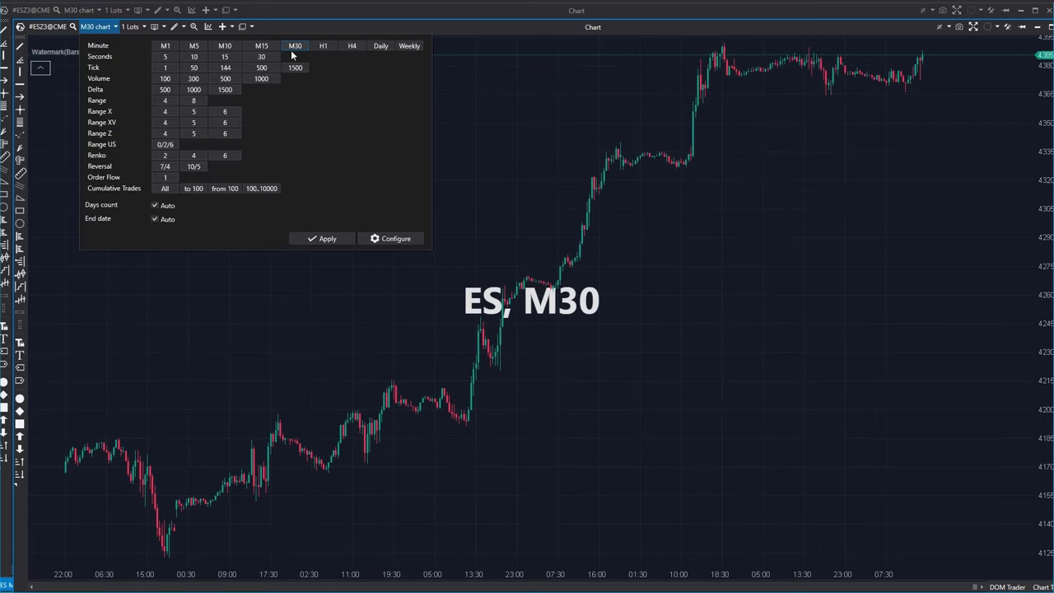
left_click(323, 46)
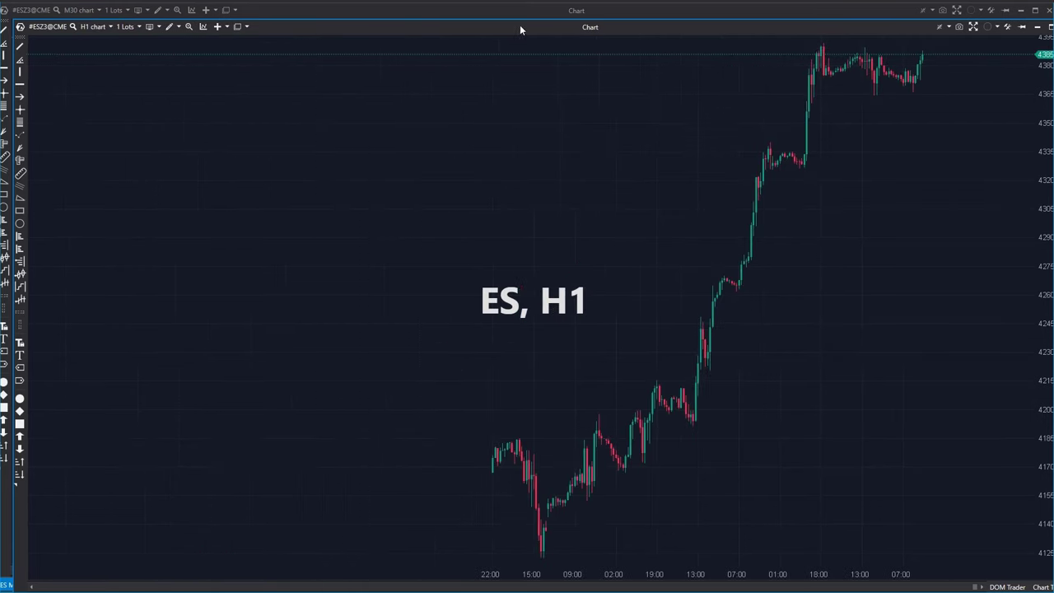
Dock the H1 chart on the left of M30 and widen it with the splitter
left_click_drag(590, 30, 505, 301)
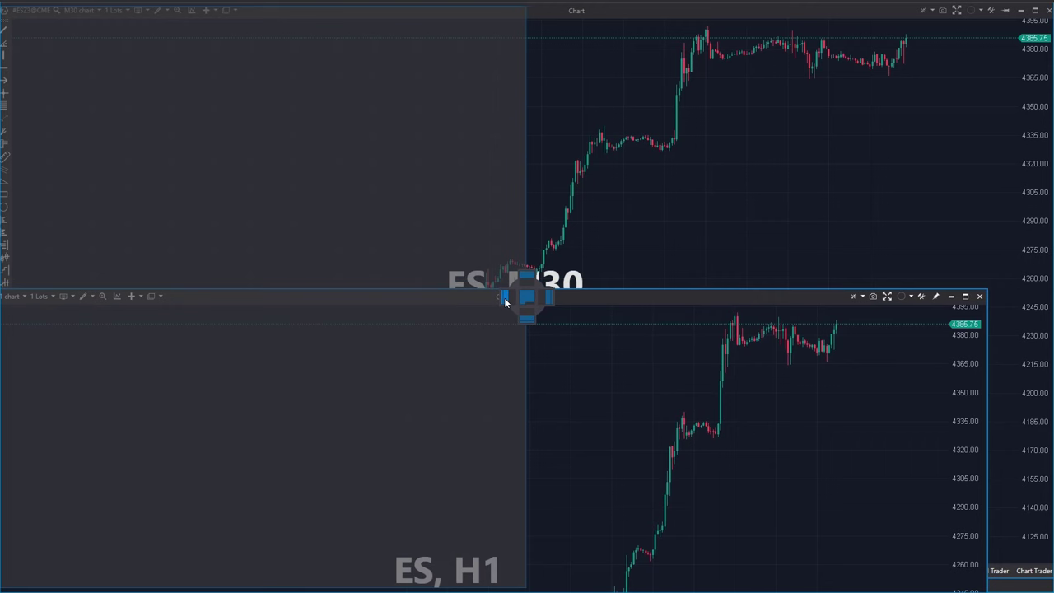
left_click_drag(505, 302, 506, 302)
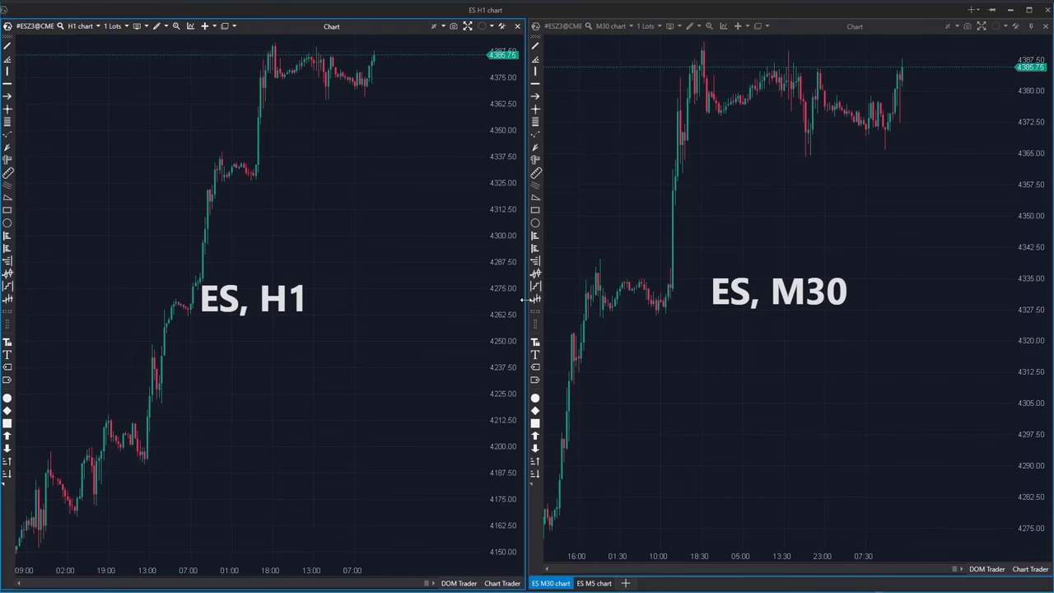
left_click_drag(527, 298, 629, 293)
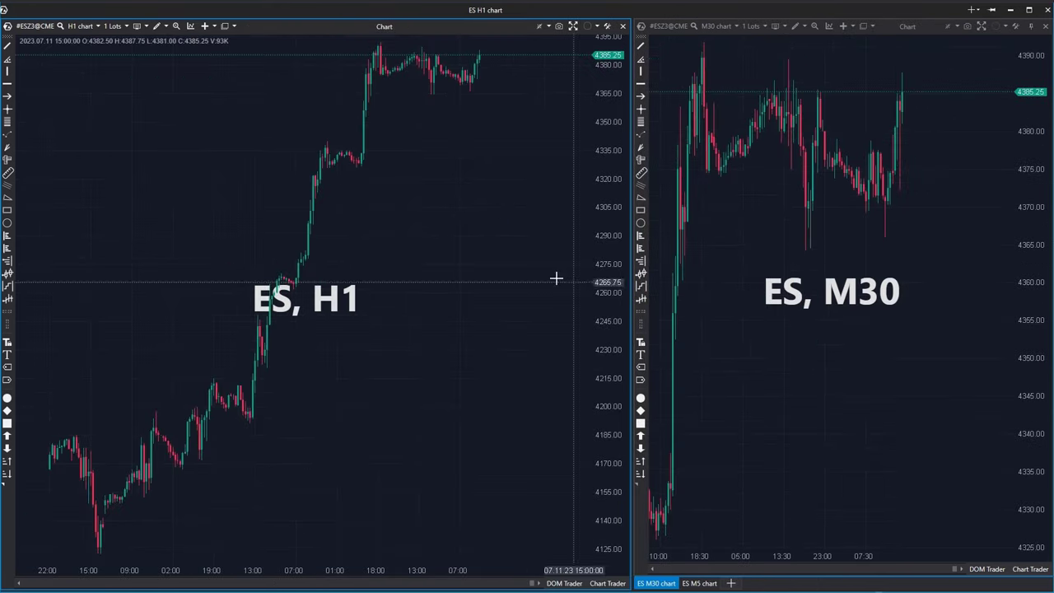
right_click(188, 129)
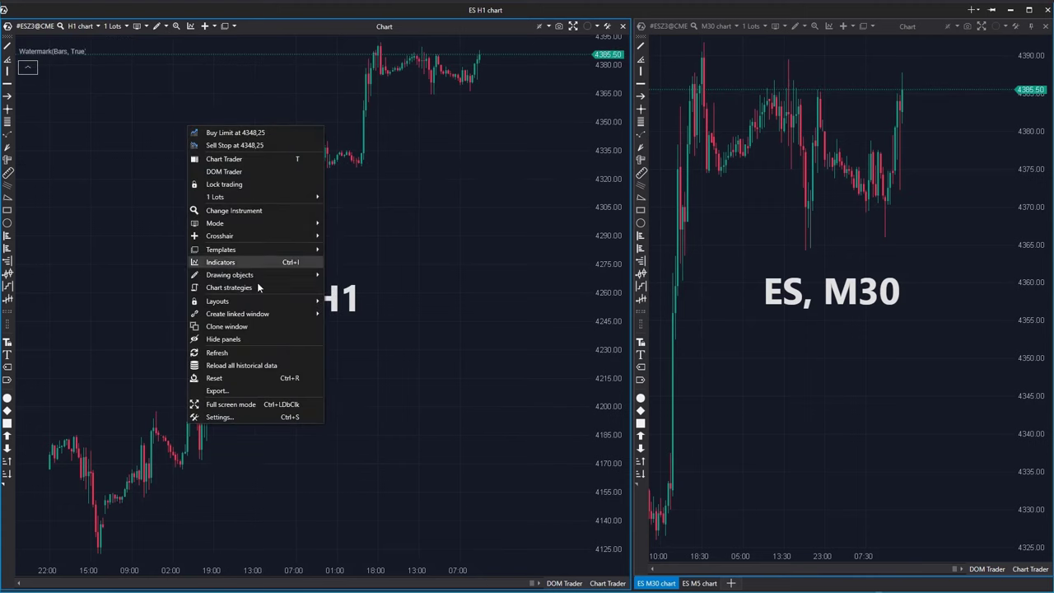
Dock a copy of the H1 chart above it, set it to H4, and balance pane heights
left_click(262, 326)
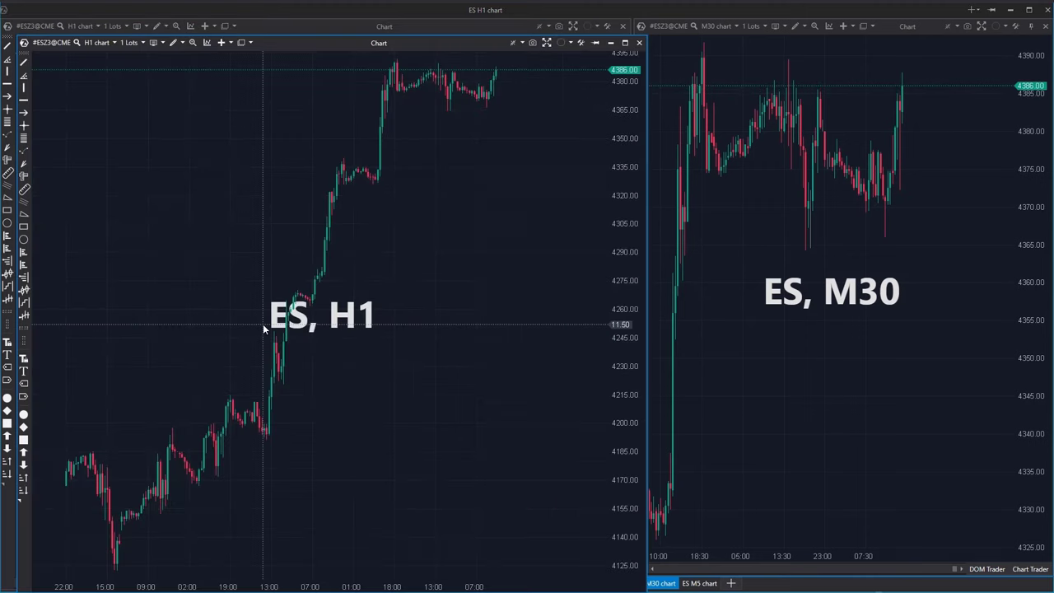
left_click_drag(381, 43, 316, 286)
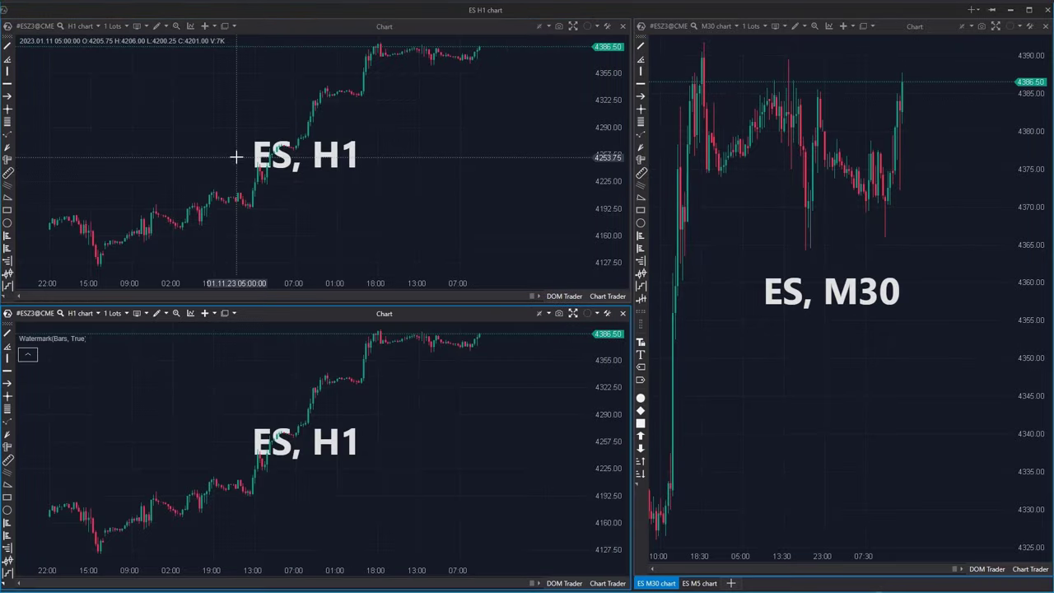
left_click(82, 25)
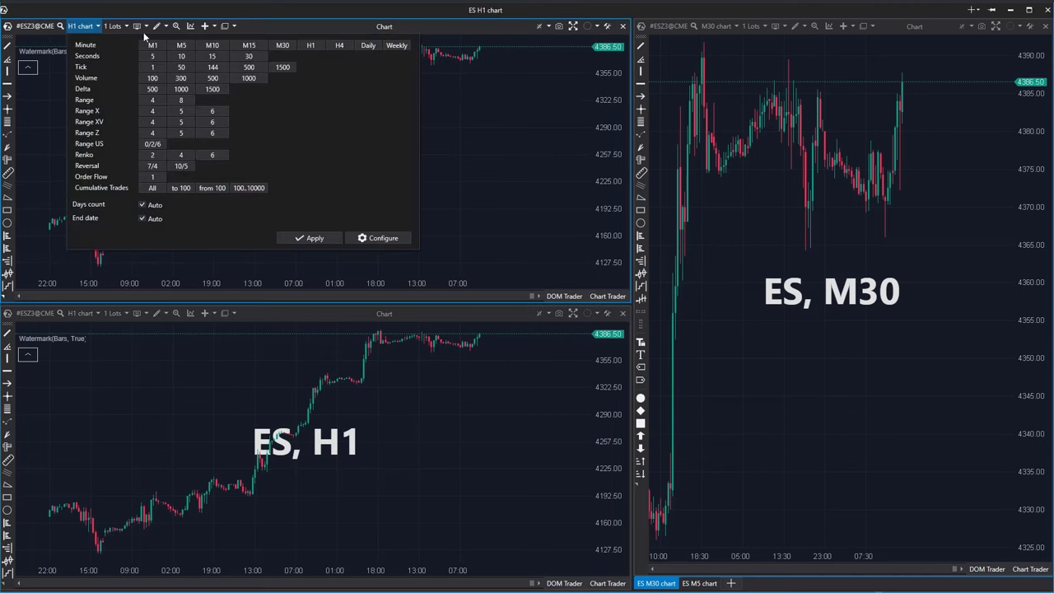
left_click(342, 46)
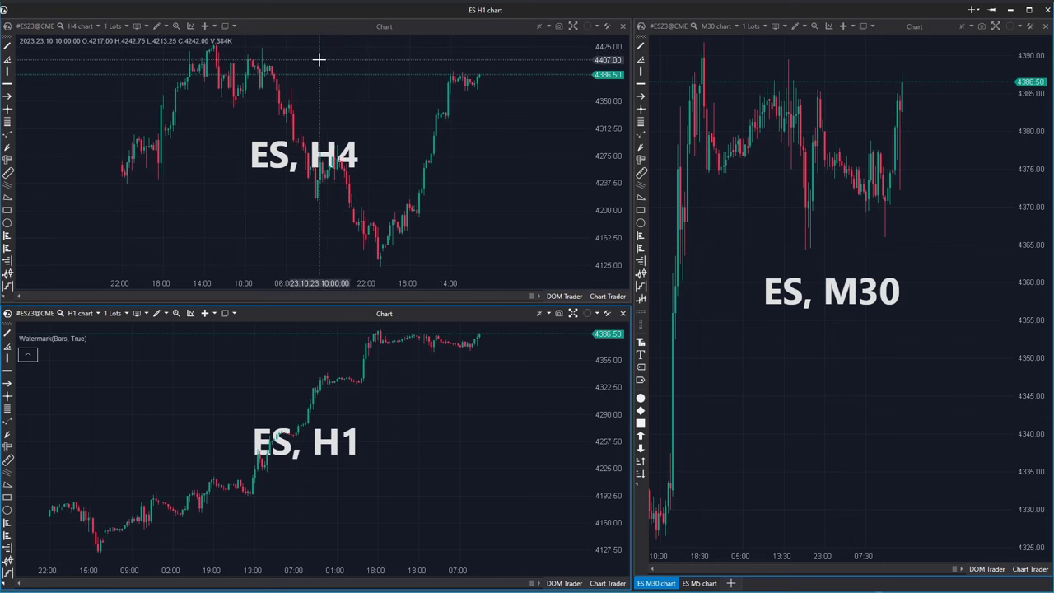
left_click(329, 306)
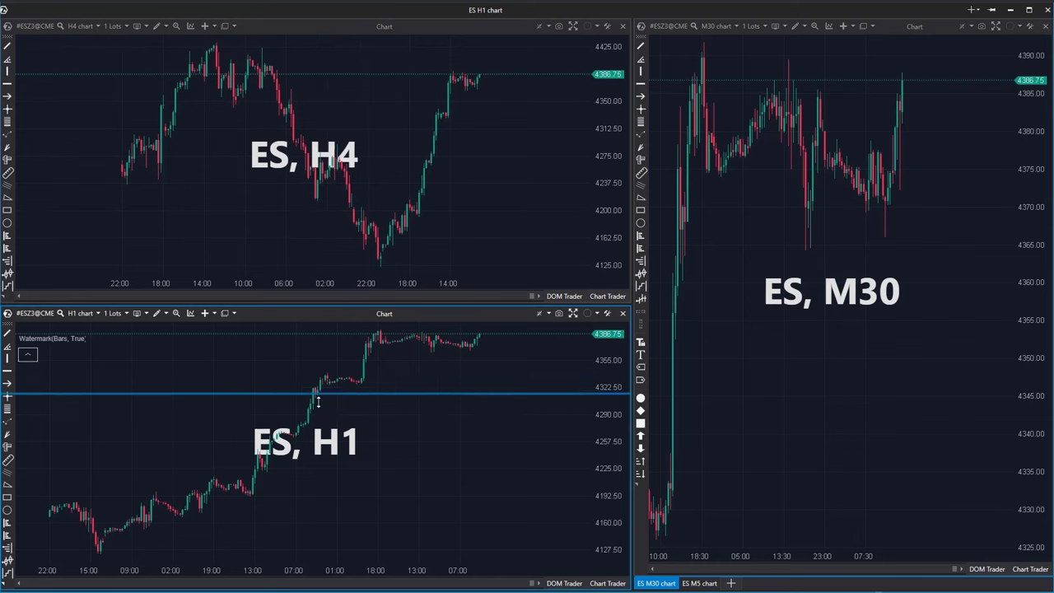
left_click_drag(318, 401, 323, 300)
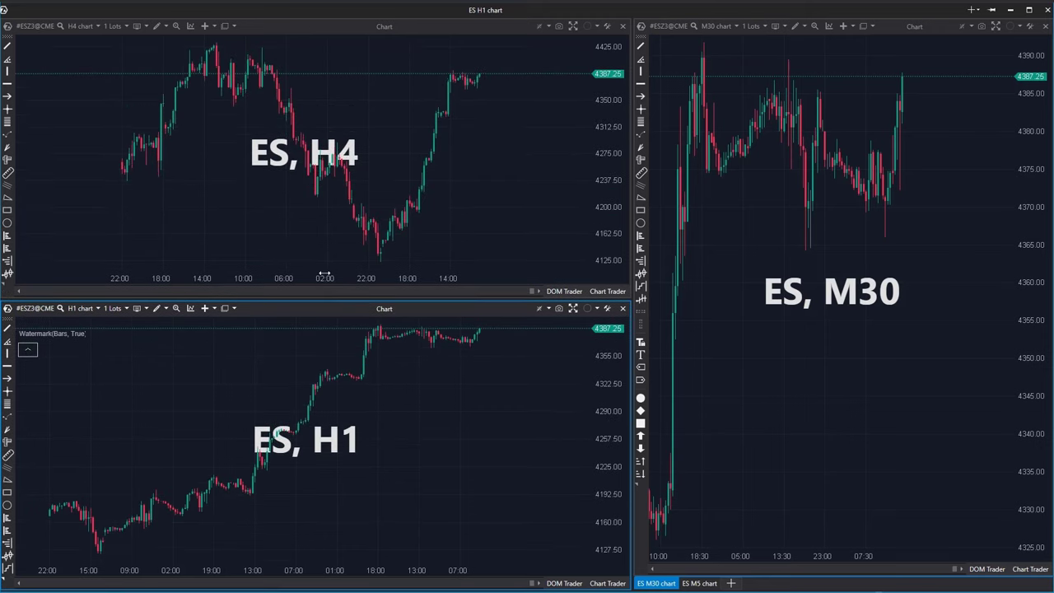
Clone the H4 chart, dock it to its left, and set the copy to Daily
right_click(368, 112)
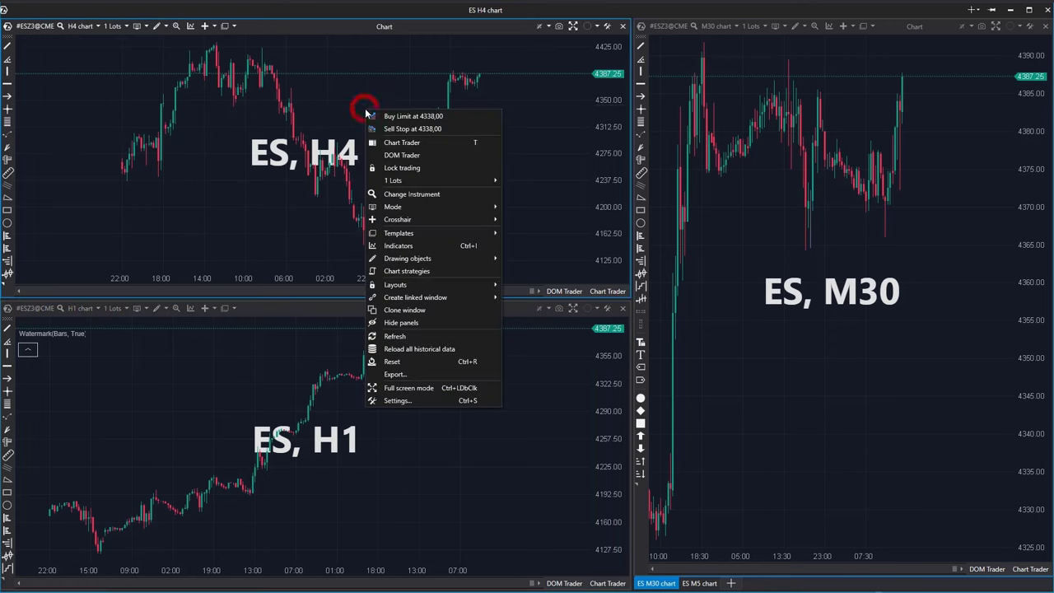
left_click(430, 309)
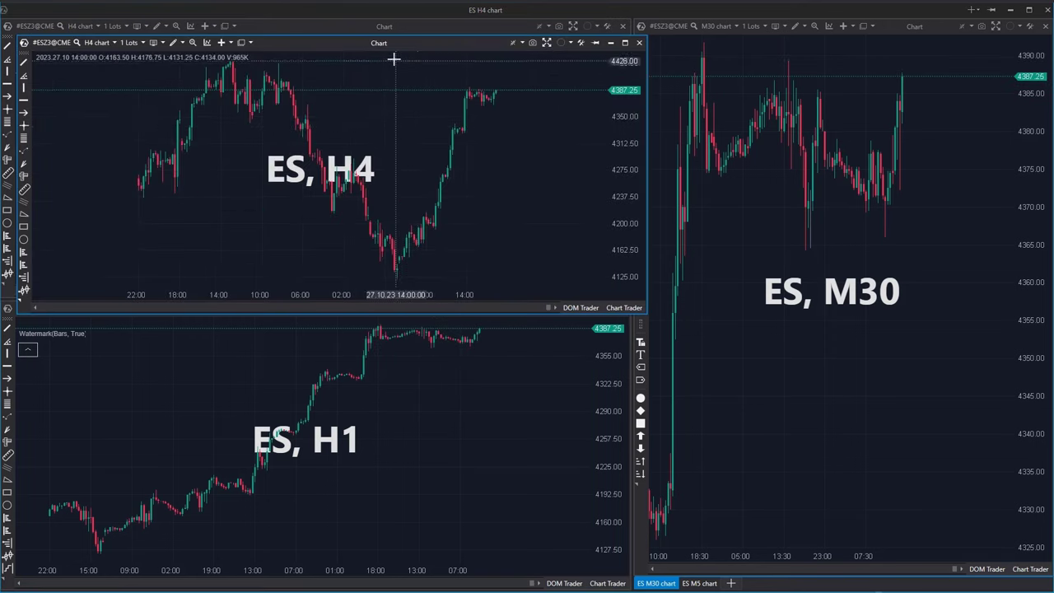
mouse_move(376, 42)
left_mouse_down()
mouse_move(306, 105)
mouse_move(295, 158)
left_mouse_up()
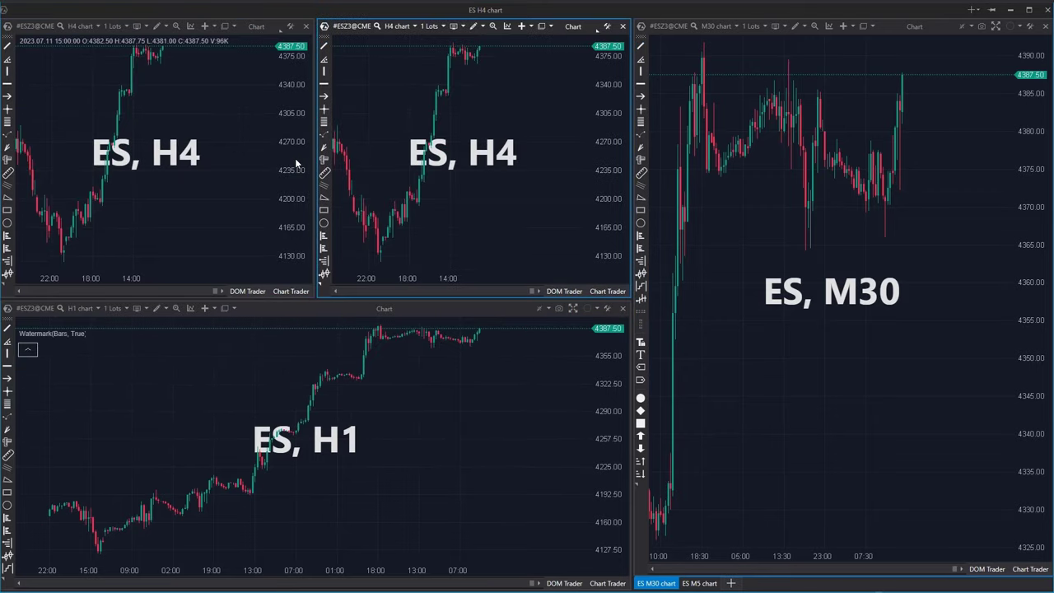
left_click(83, 27)
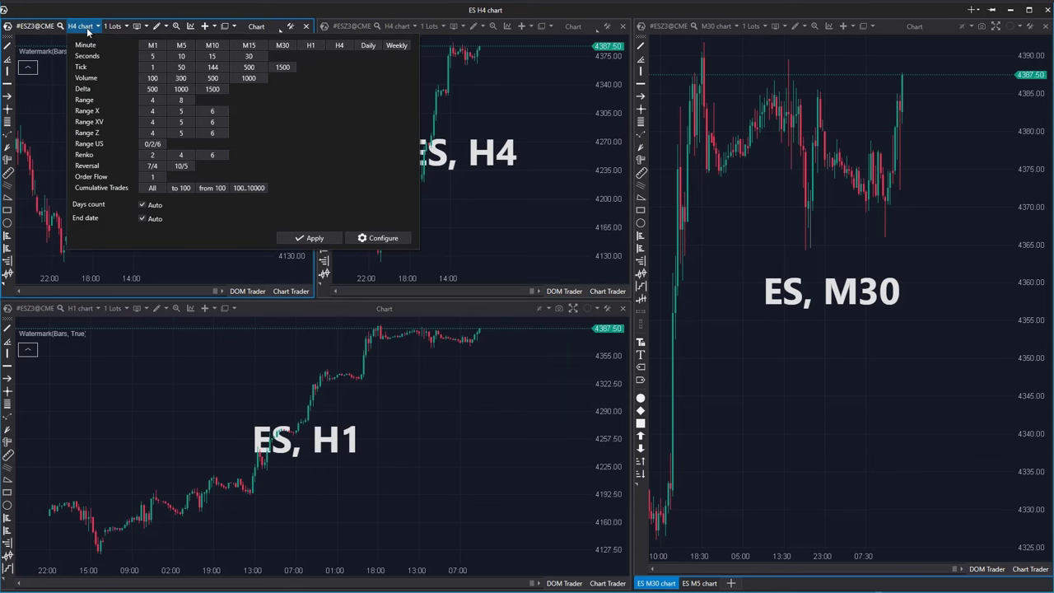
left_click(368, 47)
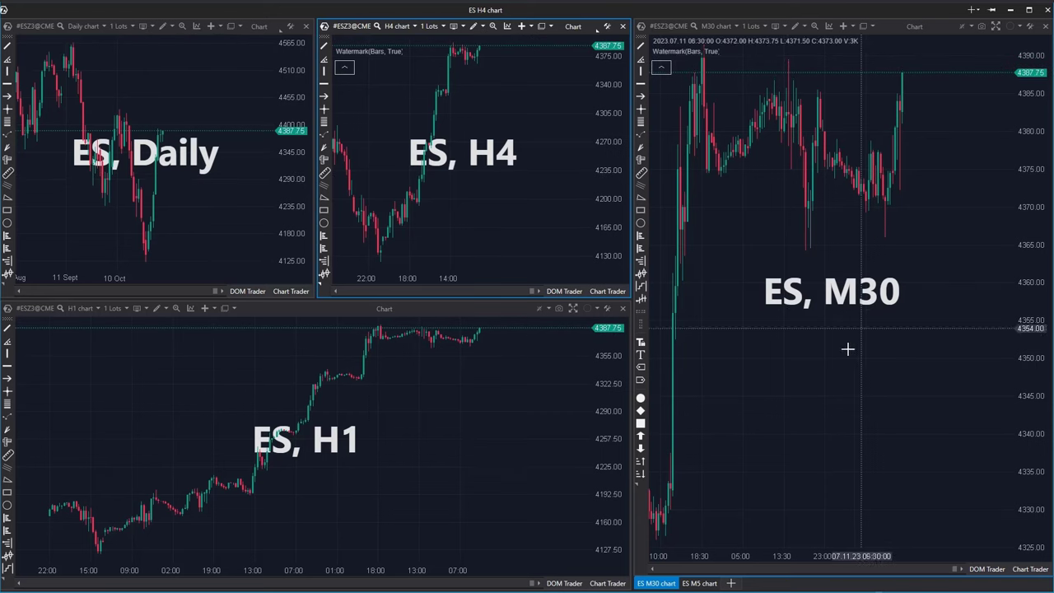
Show the ES M5 tab on the right and make the Daily chart's background start colour black
left_click(710, 585)
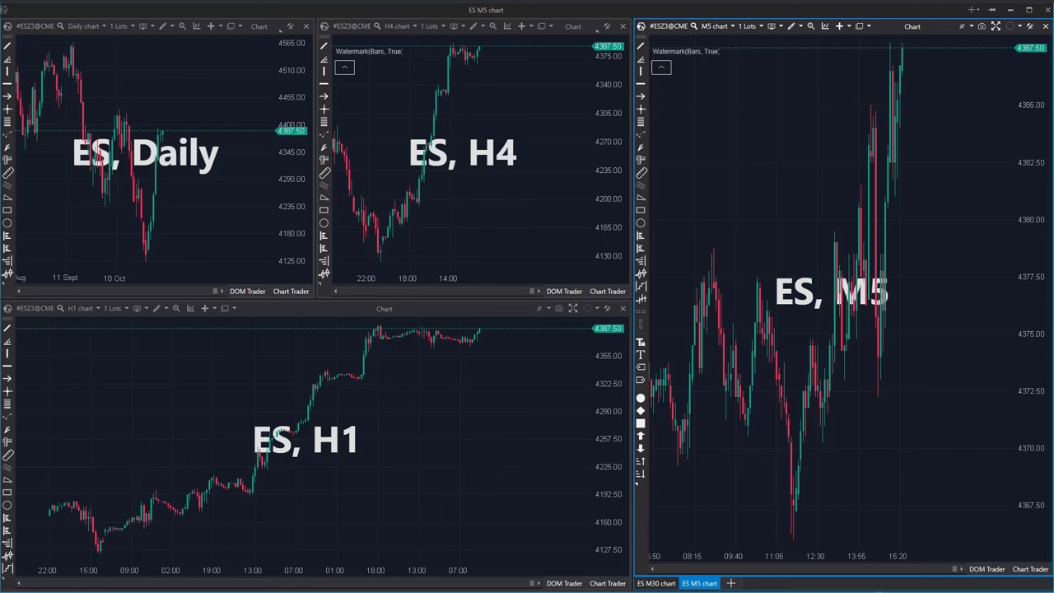
right_click(234, 155)
left_click(265, 443)
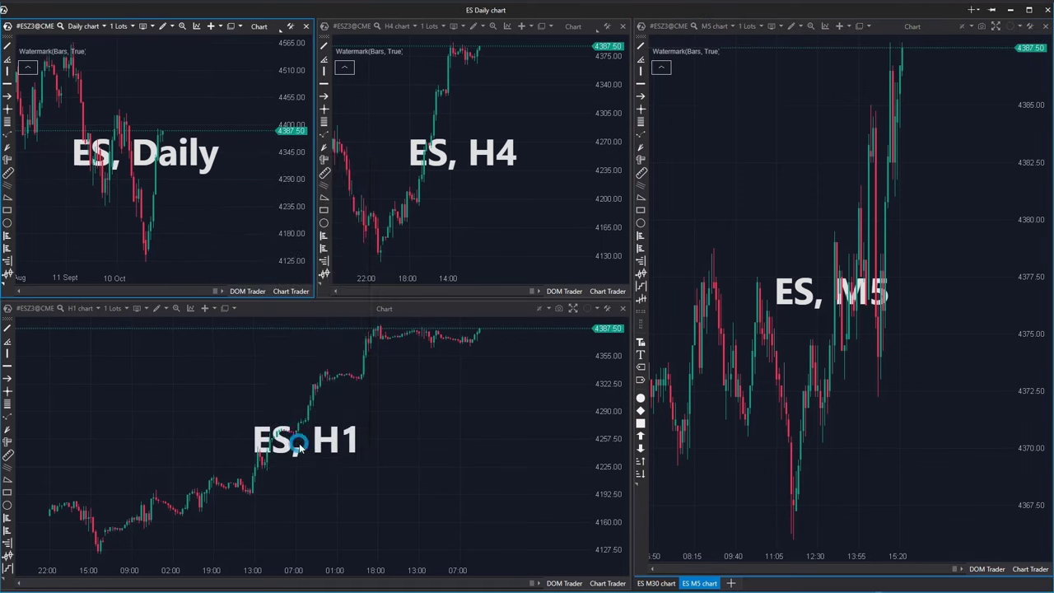
left_click(406, 202)
left_click(638, 212)
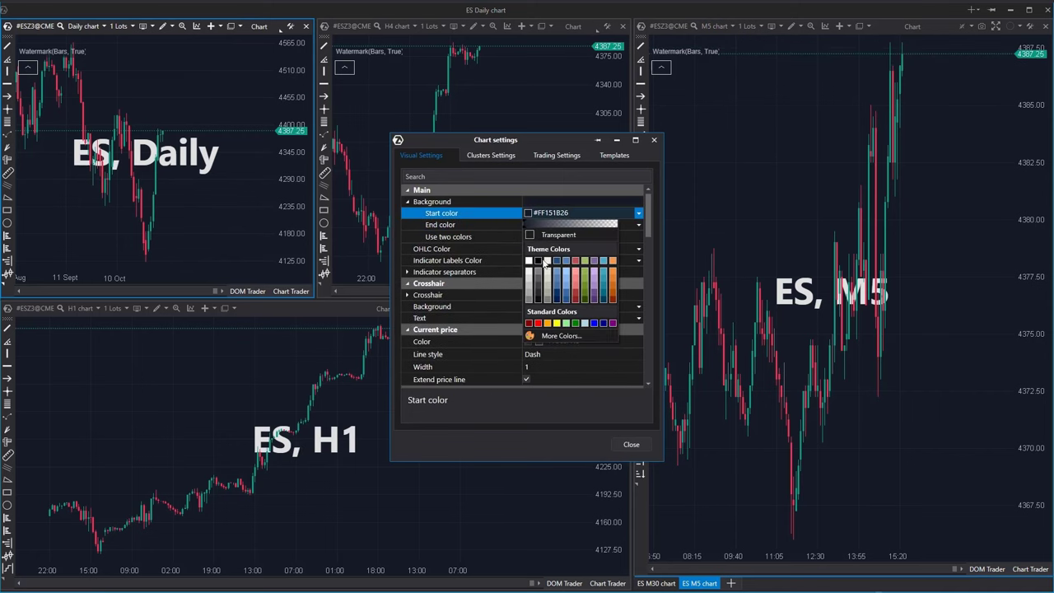
left_click(531, 257)
left_click(632, 444)
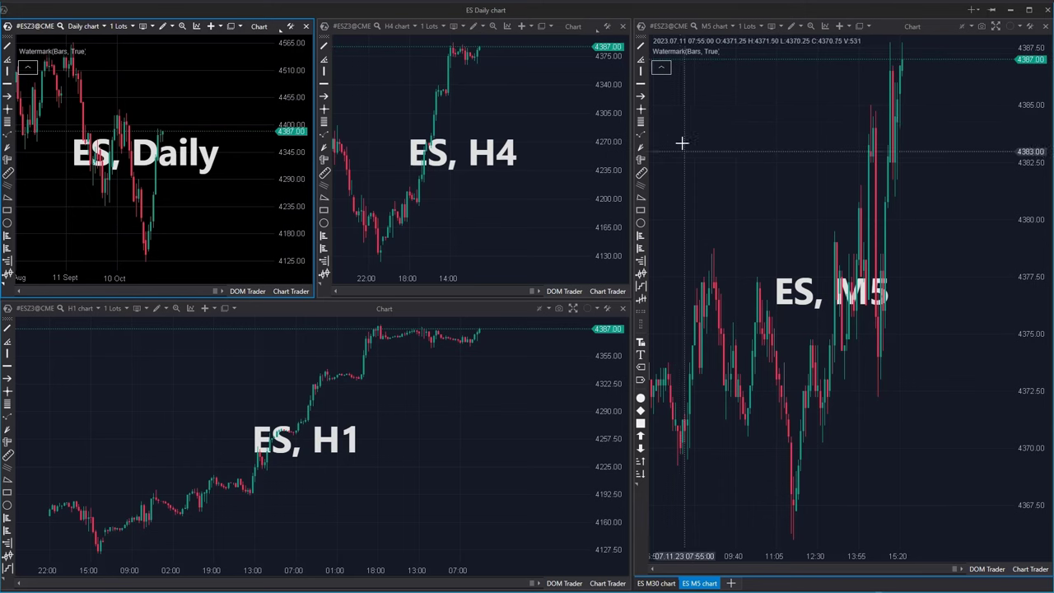
Switch the right-hand M5 chart from ES to NQ (#NQZ3@CME) and tag it with the yellow link colour
left_click(675, 28)
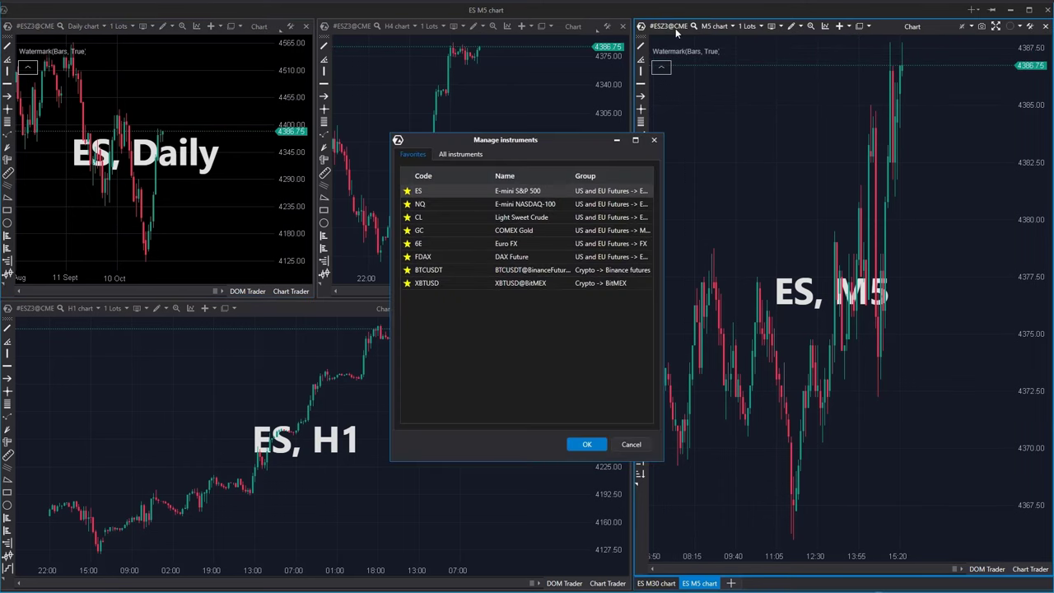
left_click(434, 204)
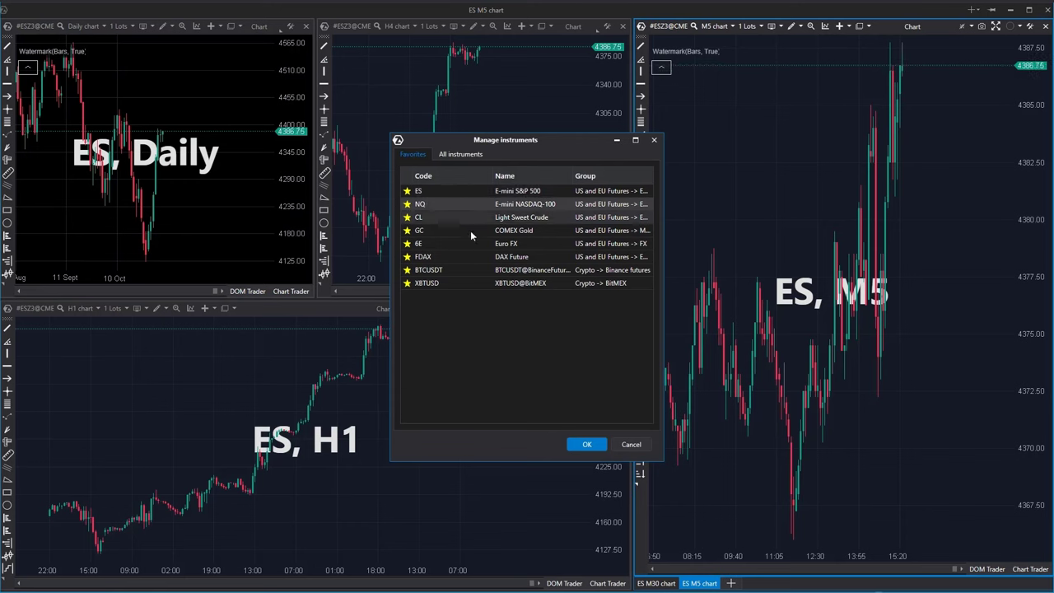
left_click(581, 445)
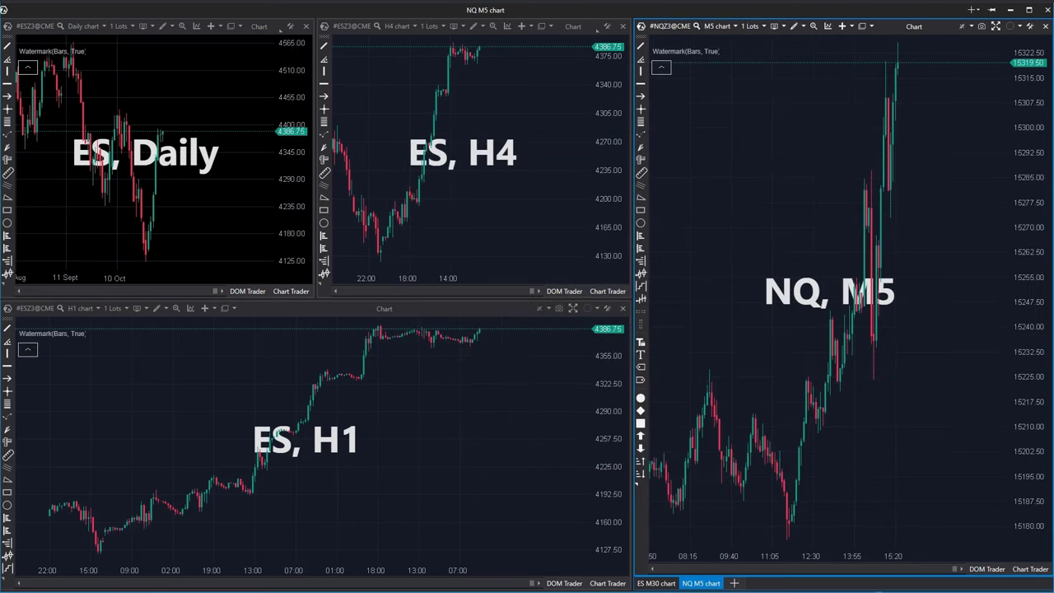
left_click(1018, 27)
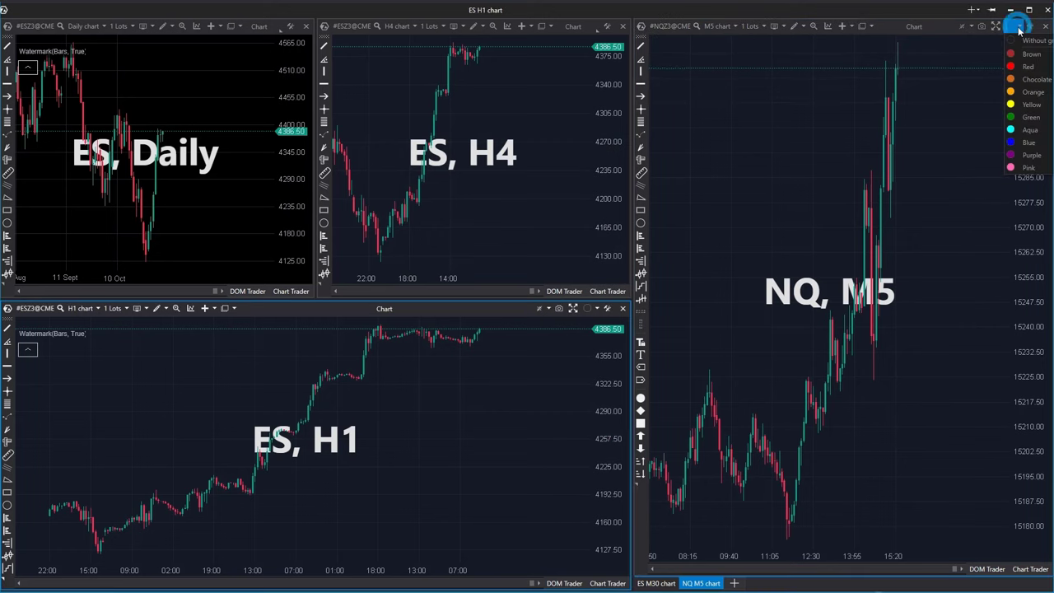
left_click(1029, 104)
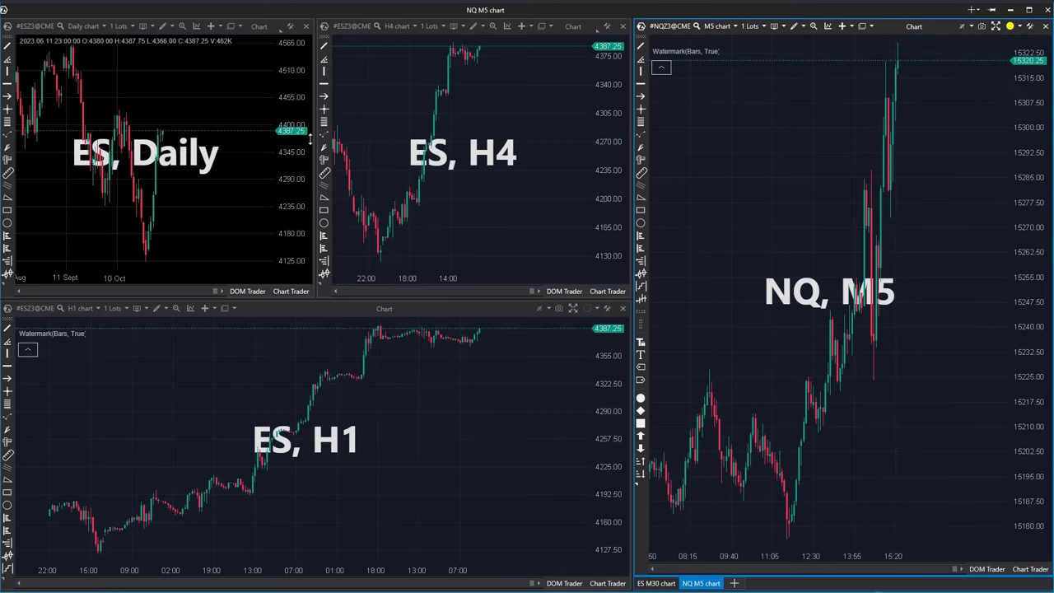
Widen the H4 chart by narrowing the Daily chart, and link H4 to the yellow group
left_click_drag(316, 140, 253, 140)
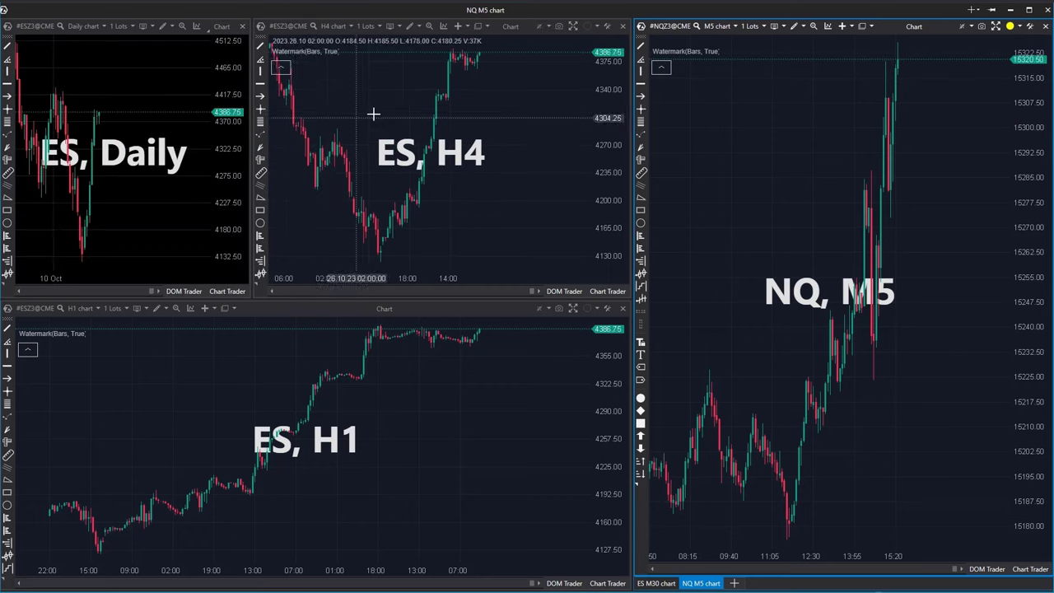
left_click(599, 31)
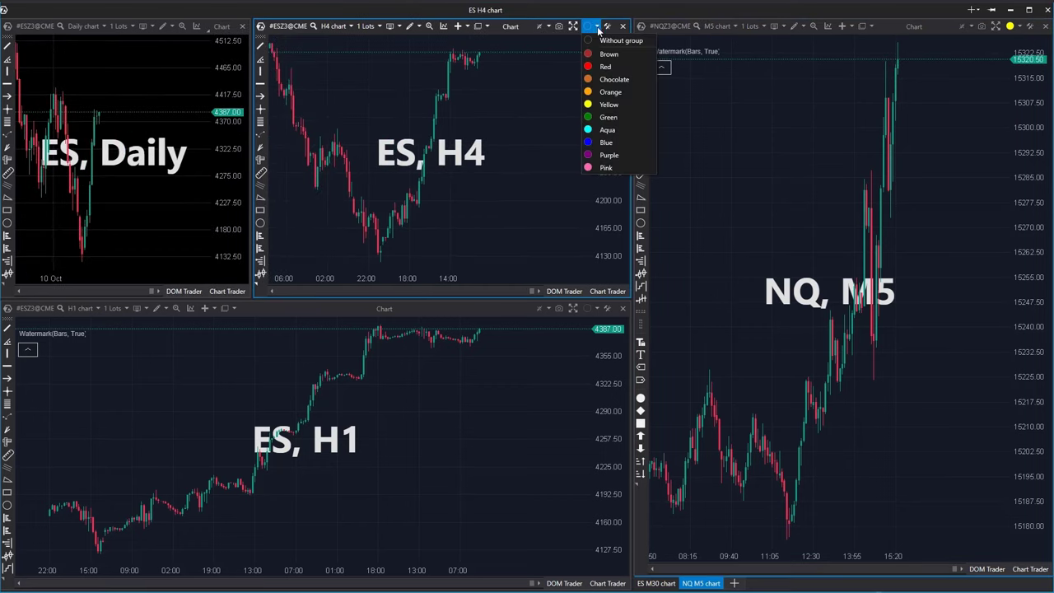
left_click(622, 103)
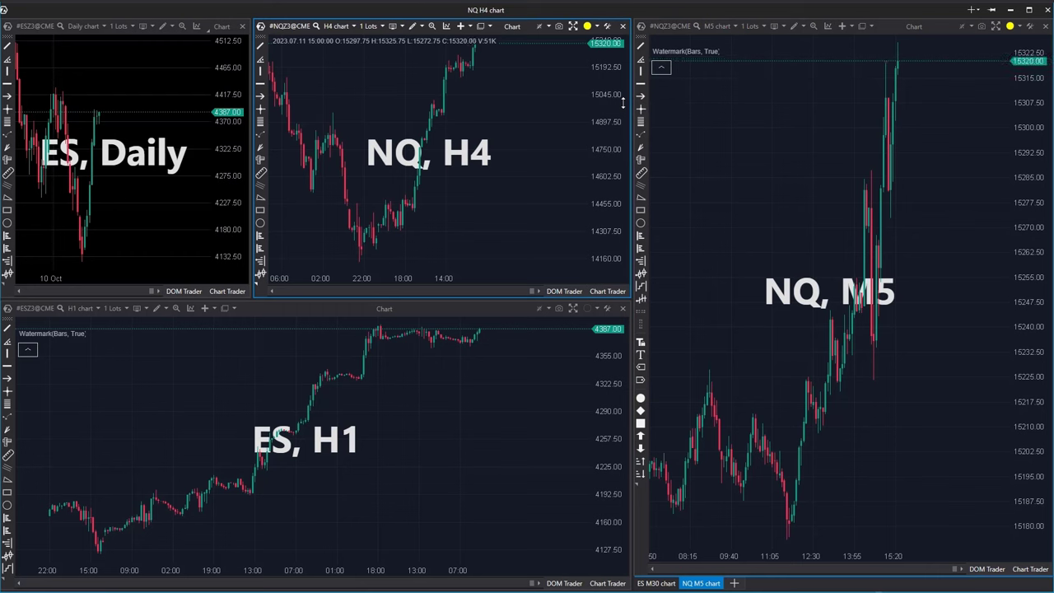
Put both the ES H1 chart and the M5 chart in the Red link group
left_click(597, 312)
left_click(595, 311)
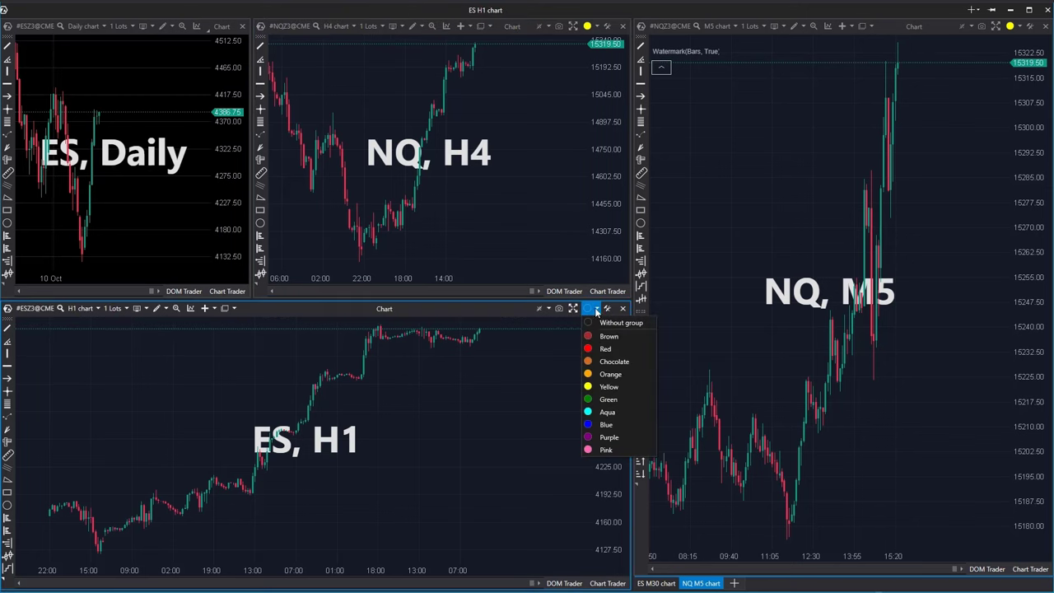
left_click(610, 349)
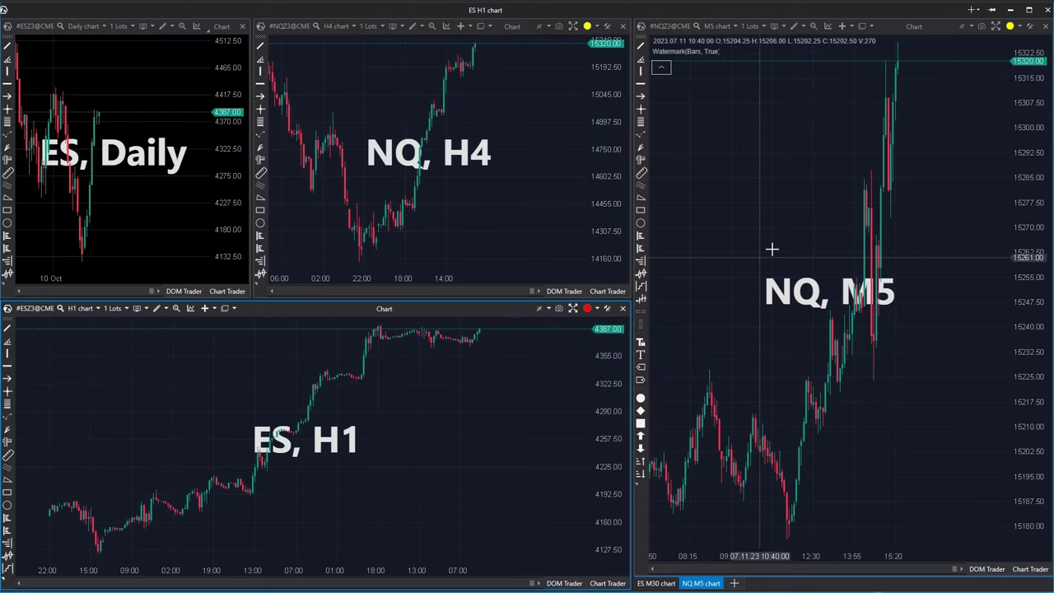
left_click(1011, 26)
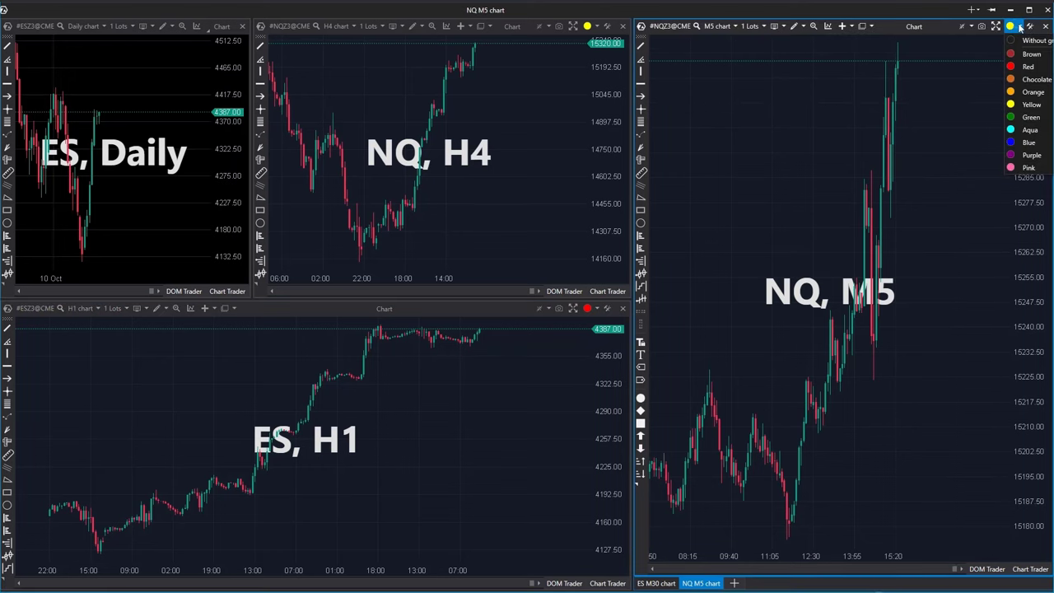
left_click(1031, 70)
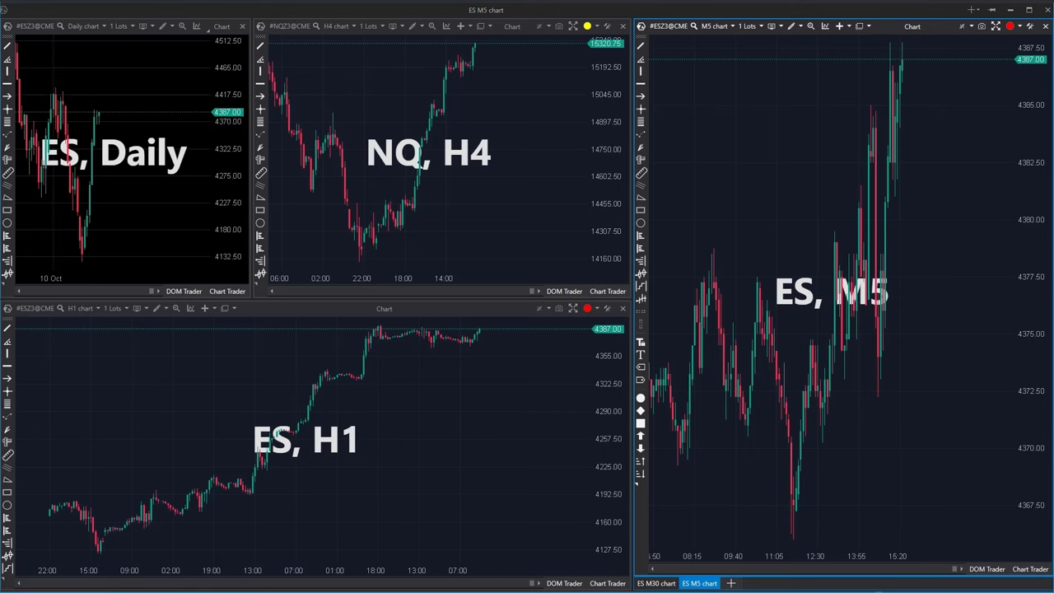
Add a new layout named 'Layout 1 - 4 Charts' via Settings > Layouts > Layout settings
key("alt+Tab")
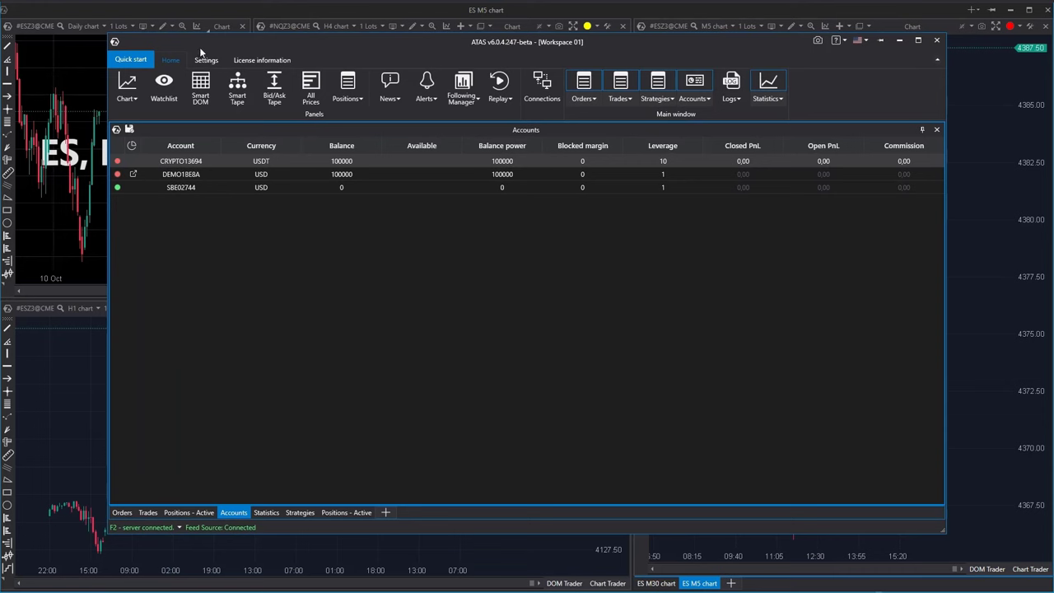
left_click(206, 61)
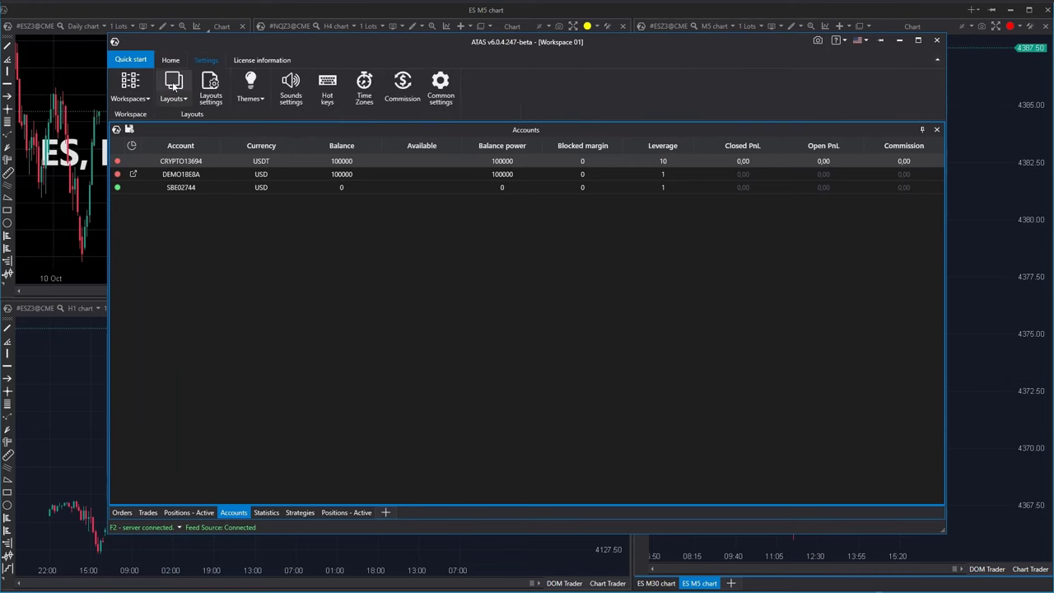
left_click(173, 82)
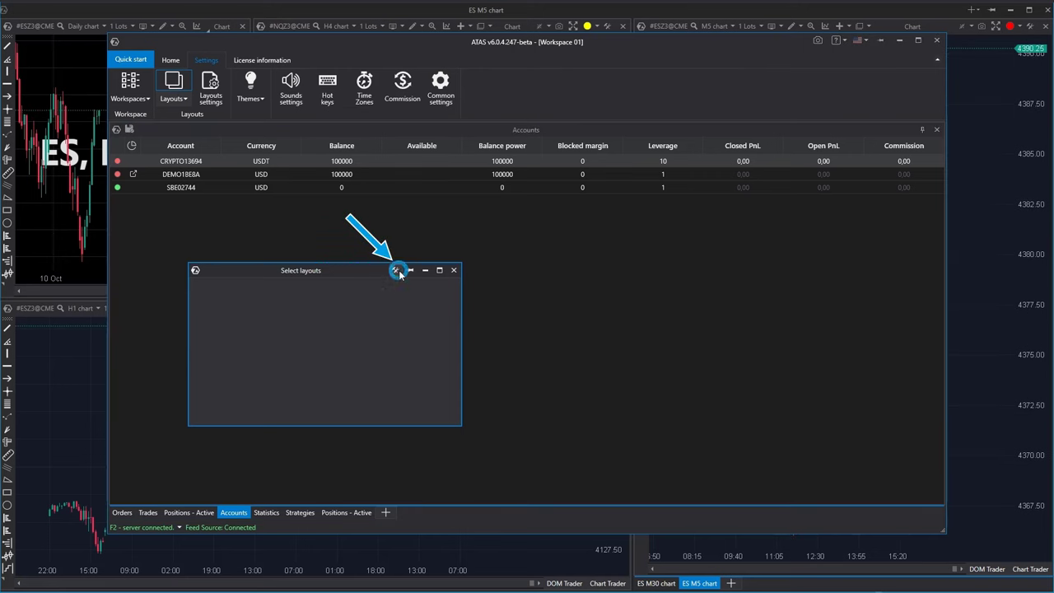
left_click(211, 88)
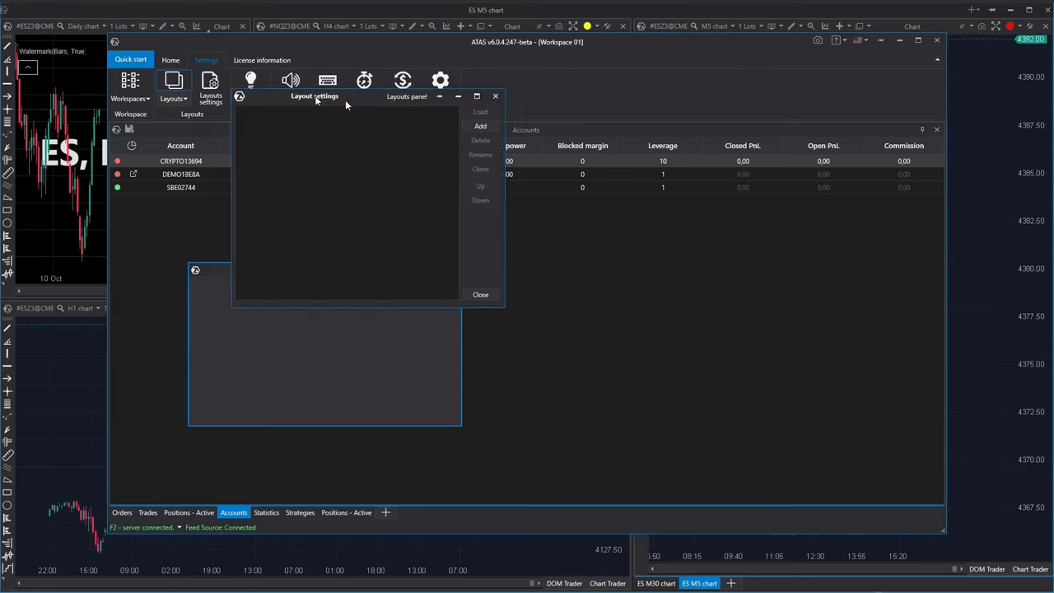
left_click_drag(345, 100, 683, 259)
left_click(848, 284)
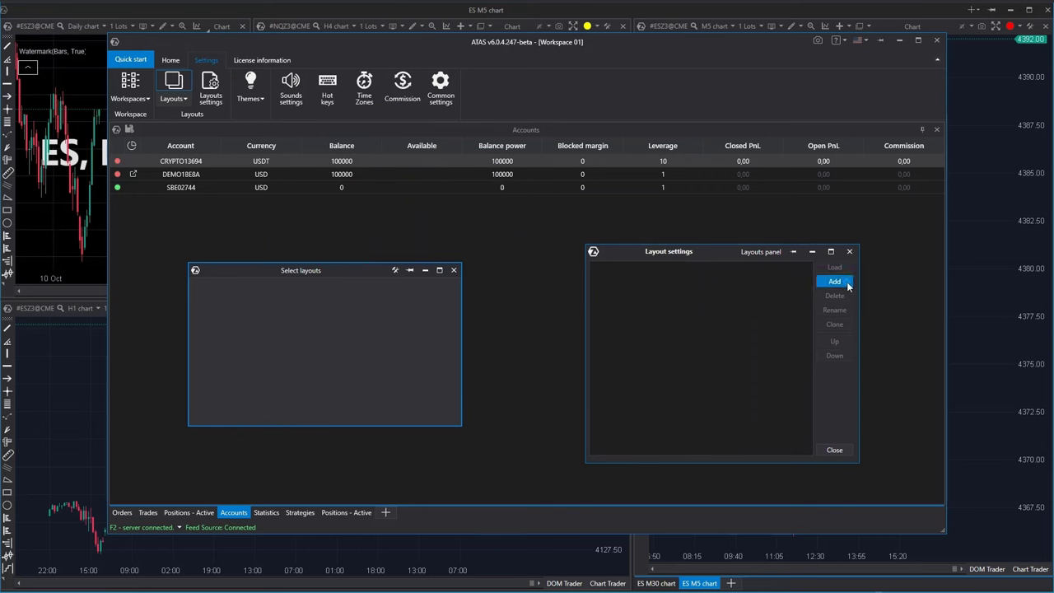
left_click(834, 281)
type("L")
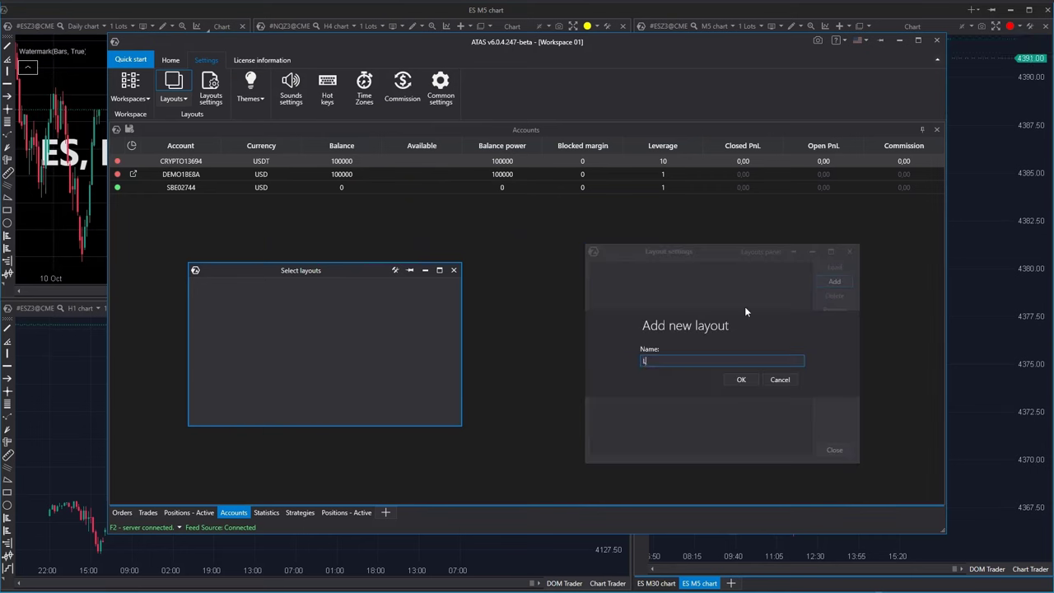
type("ayout 1 - 4 Charts")
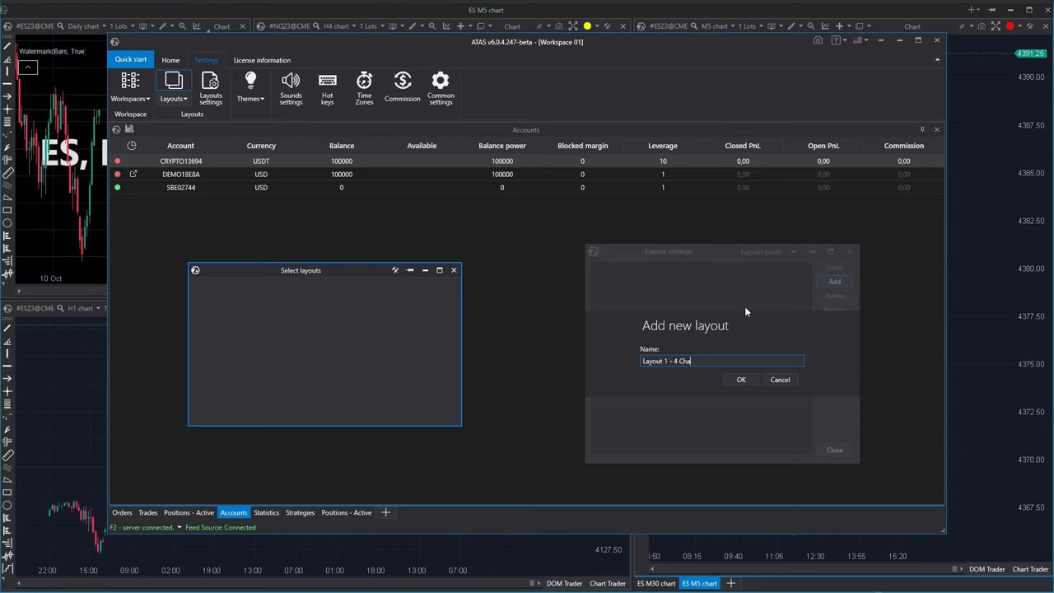
left_click(741, 380)
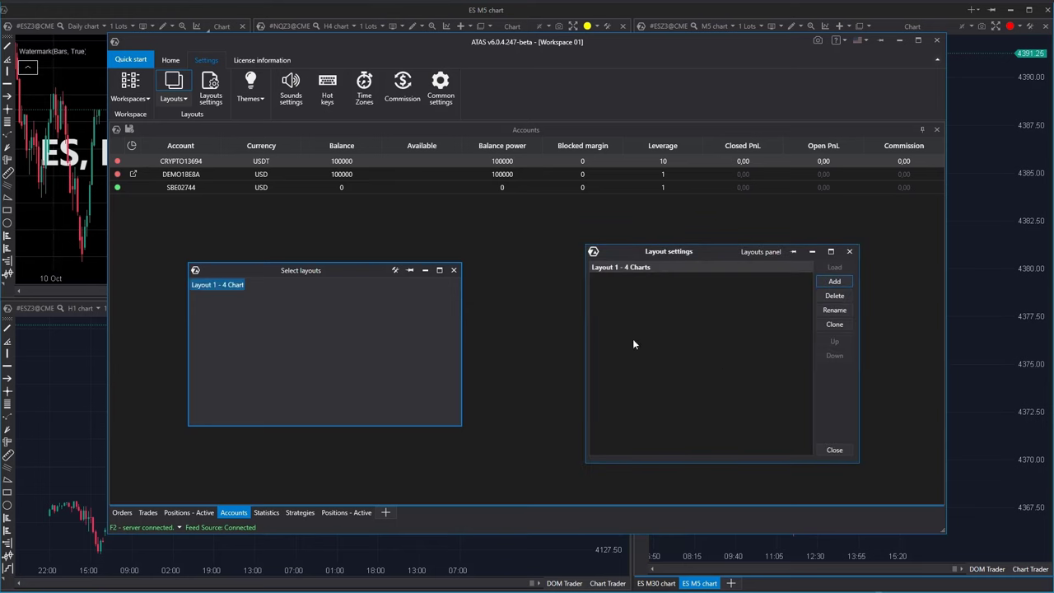
left_click(834, 450)
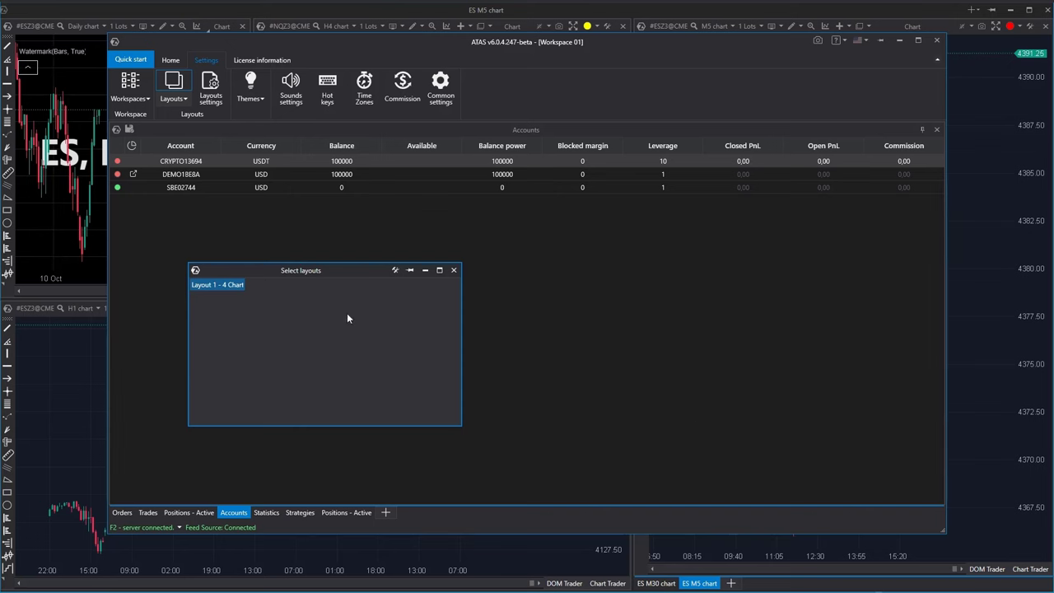
Dock the Select layouts panel beside Accounts, narrow it, and reopen Layout settings
left_click_drag(344, 270, 552, 324)
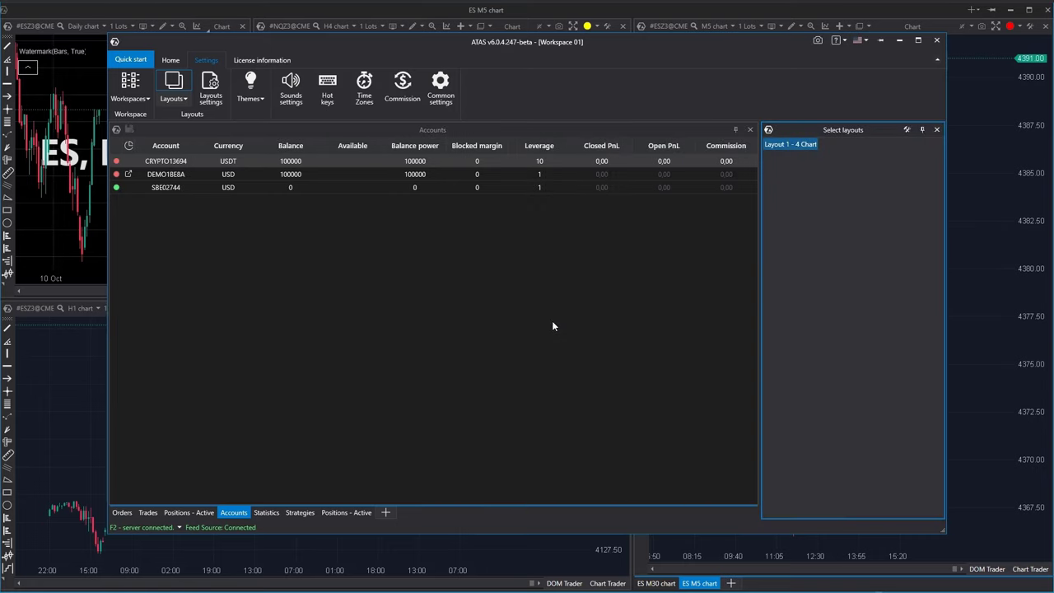
left_click_drag(761, 327, 802, 325)
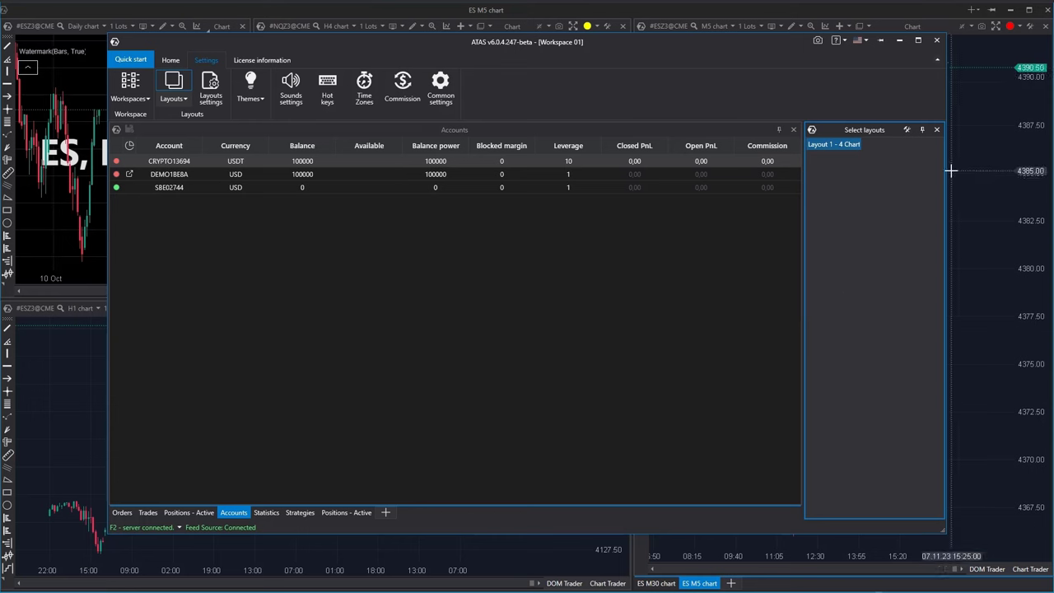
left_click(907, 131)
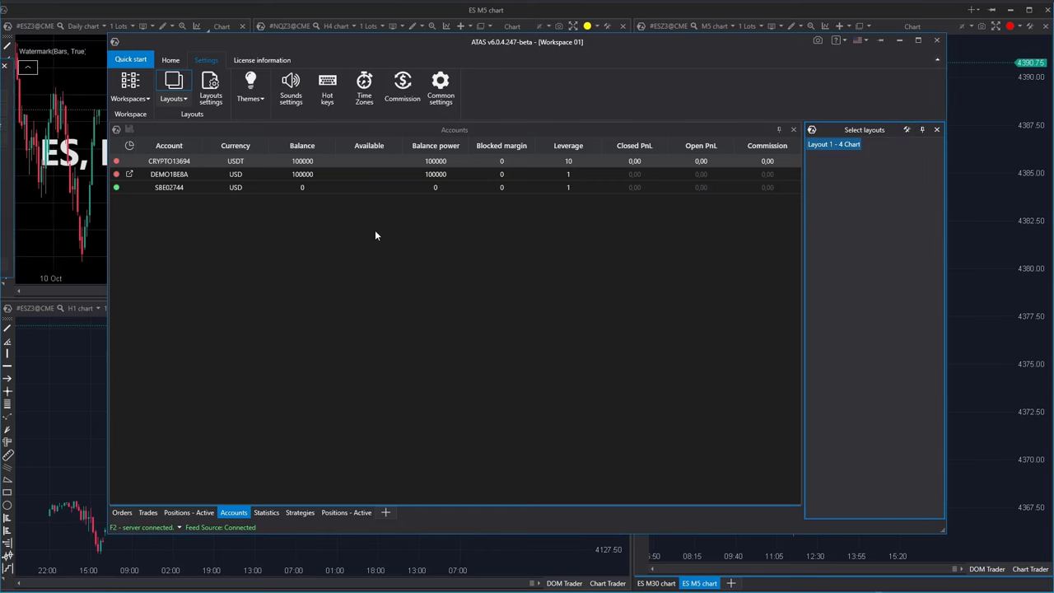
Clone 'Layout 1 - 4 Charts' as a new layout named 'Layout 2 - OF+DOM'
left_click(210, 88)
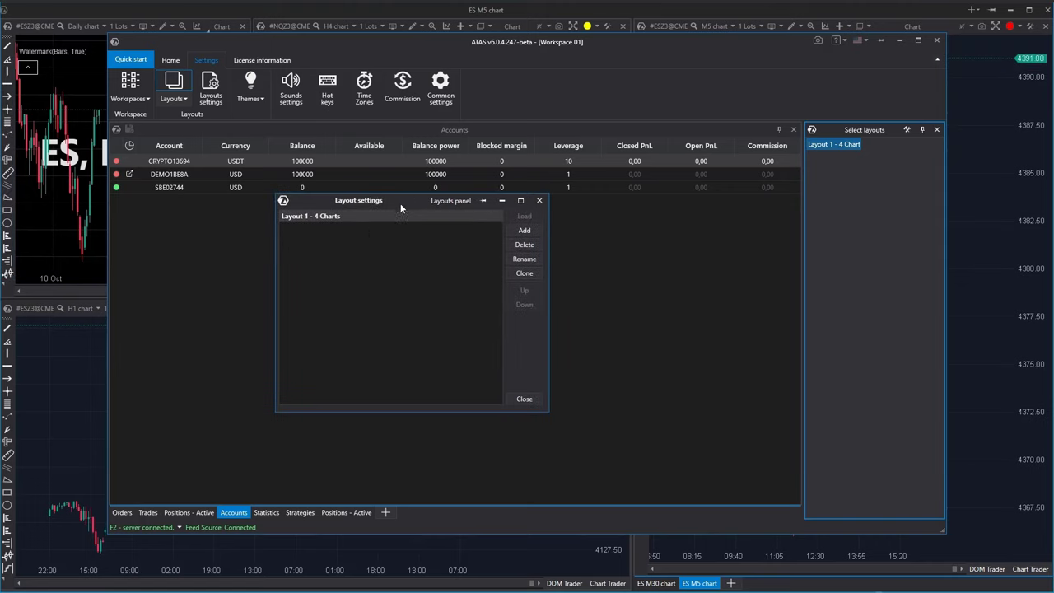
left_click(351, 218)
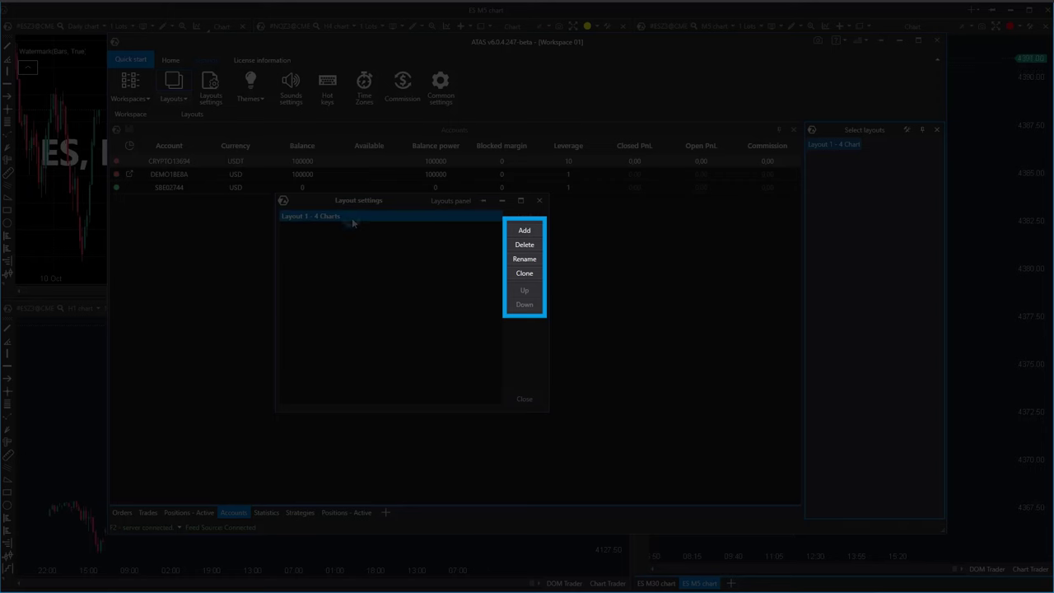
left_click(524, 274)
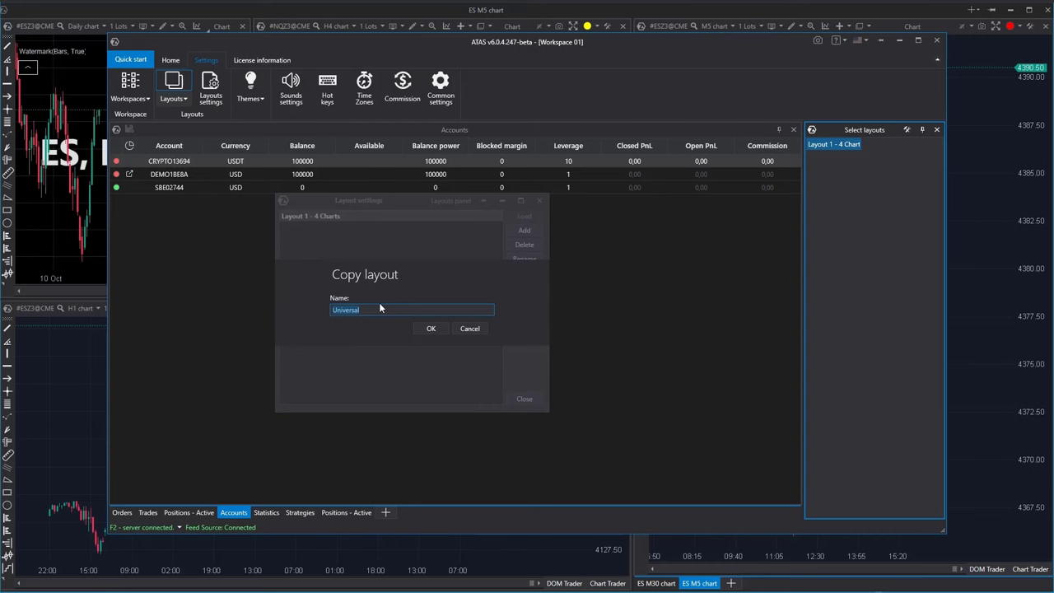
type("Layout")
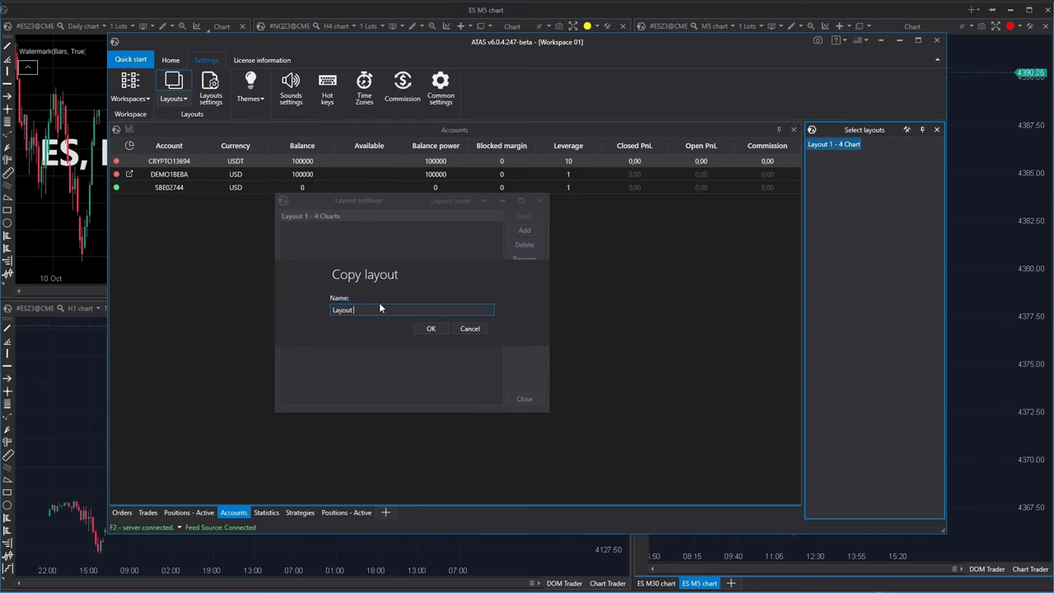
type(" 2 - OF+")
type("DOM")
left_click(433, 328)
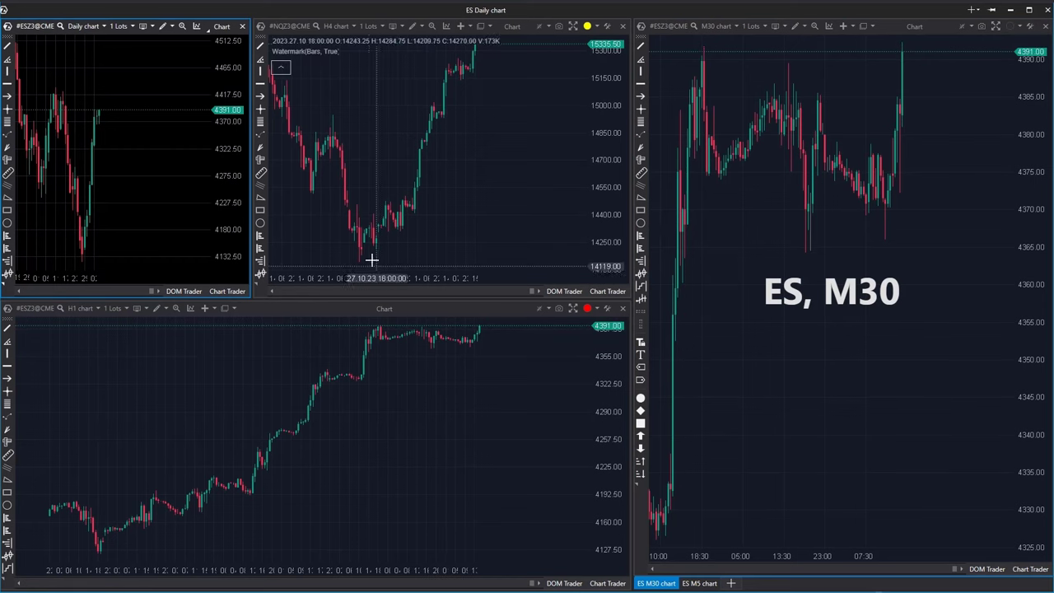
Close the Daily and H4 charts and add the Market profile & TPO indicator to the ES H1 chart
left_click(242, 26)
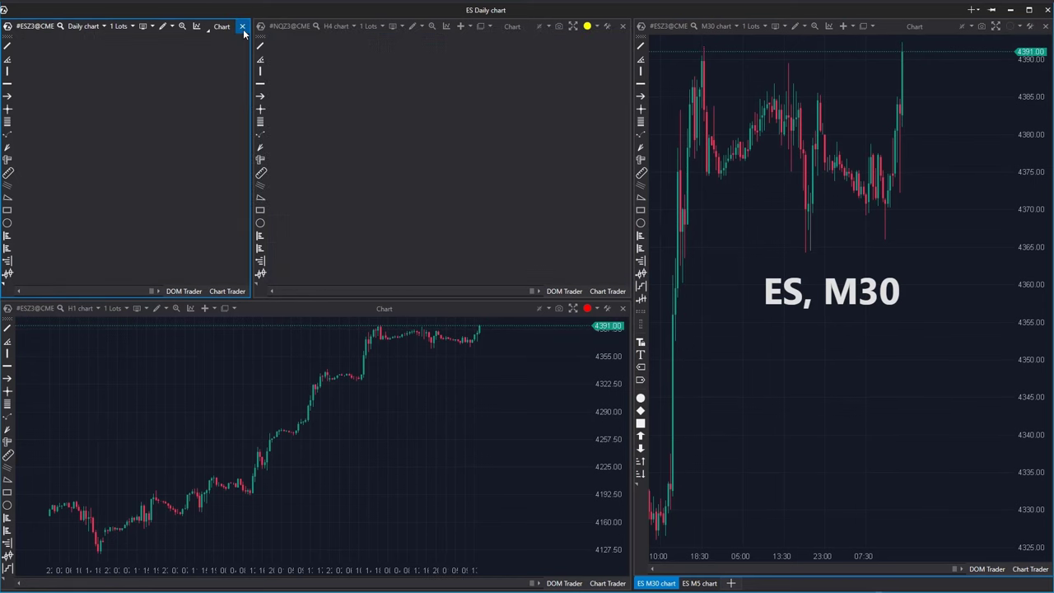
left_click(622, 27)
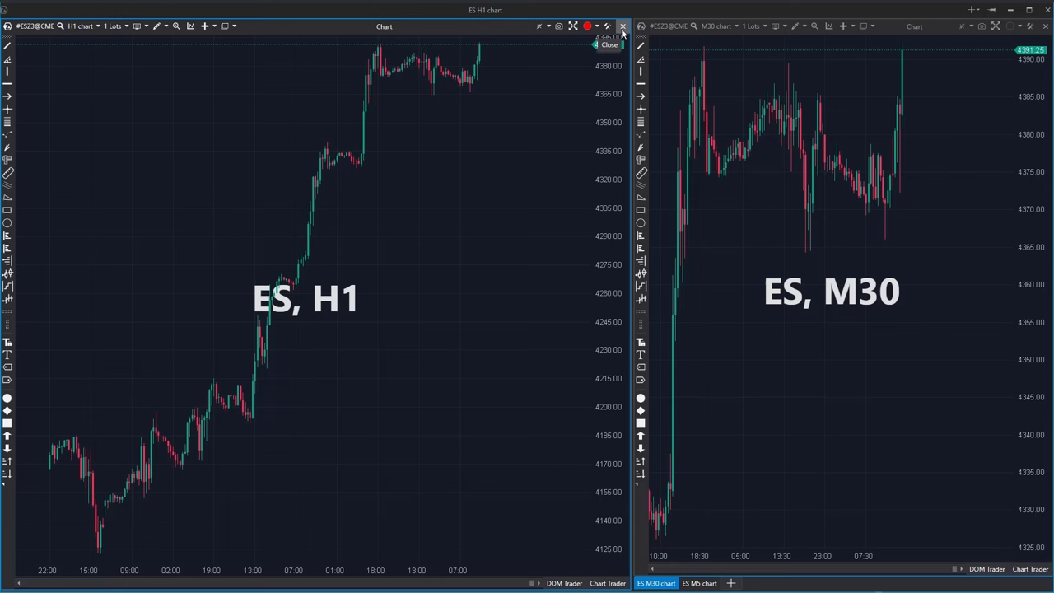
right_click(382, 193)
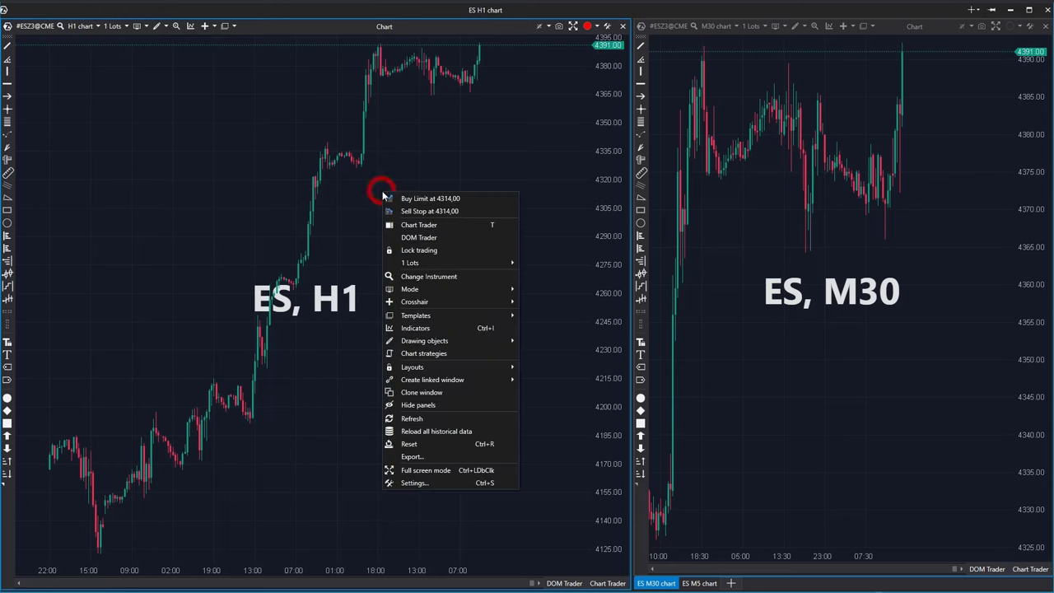
left_click(457, 328)
left_click(433, 168)
type("tpo")
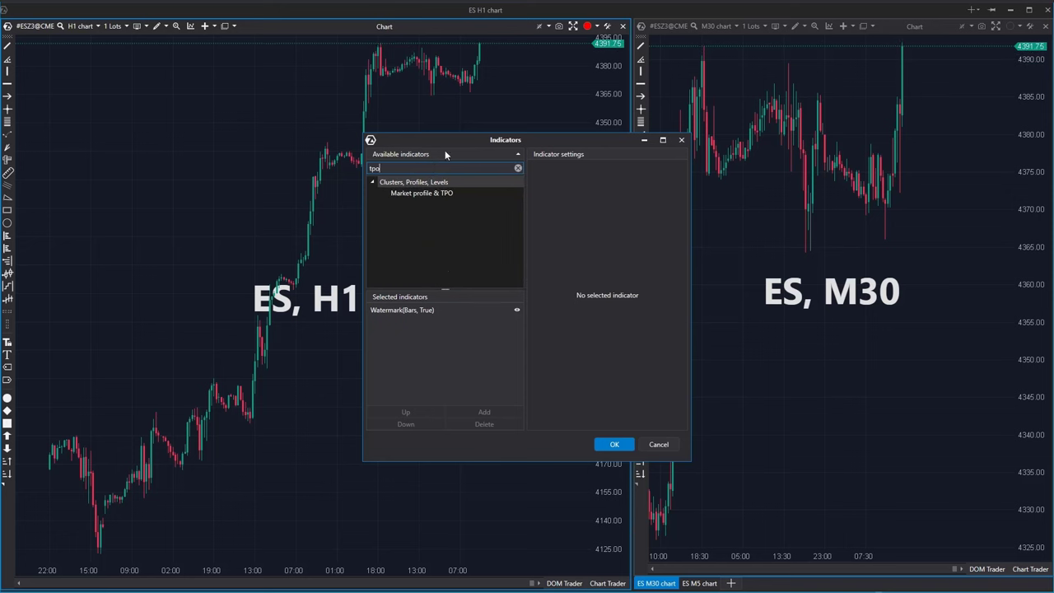
left_click(451, 192)
left_click(484, 411)
left_click(614, 444)
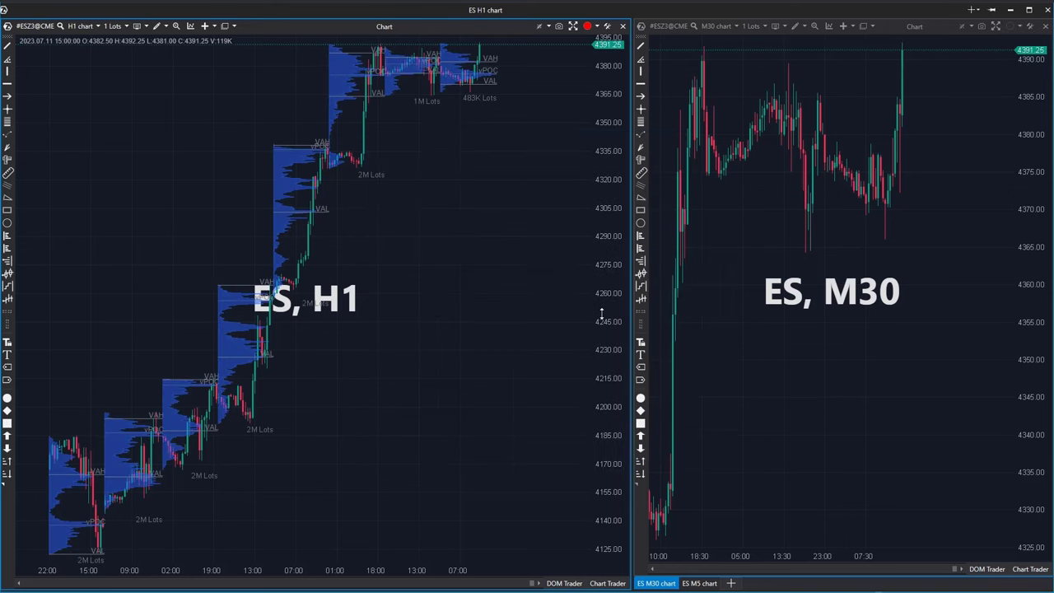
Zoom into the M30 chart until it displays footprint clusters
left_click(867, 381)
scroll(894, 360, "up", 3)
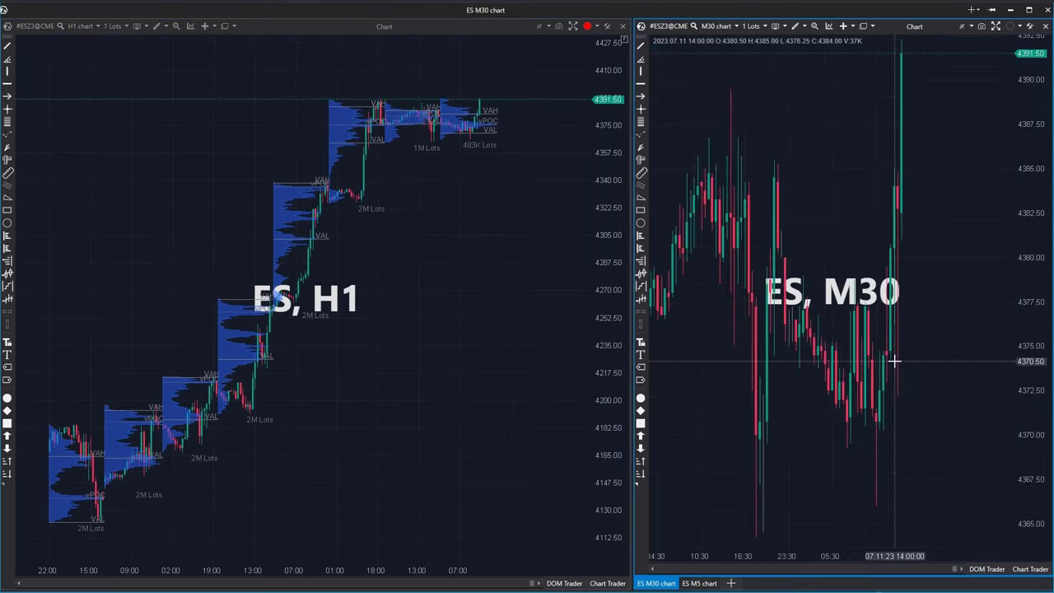
scroll(894, 361, "up", 6)
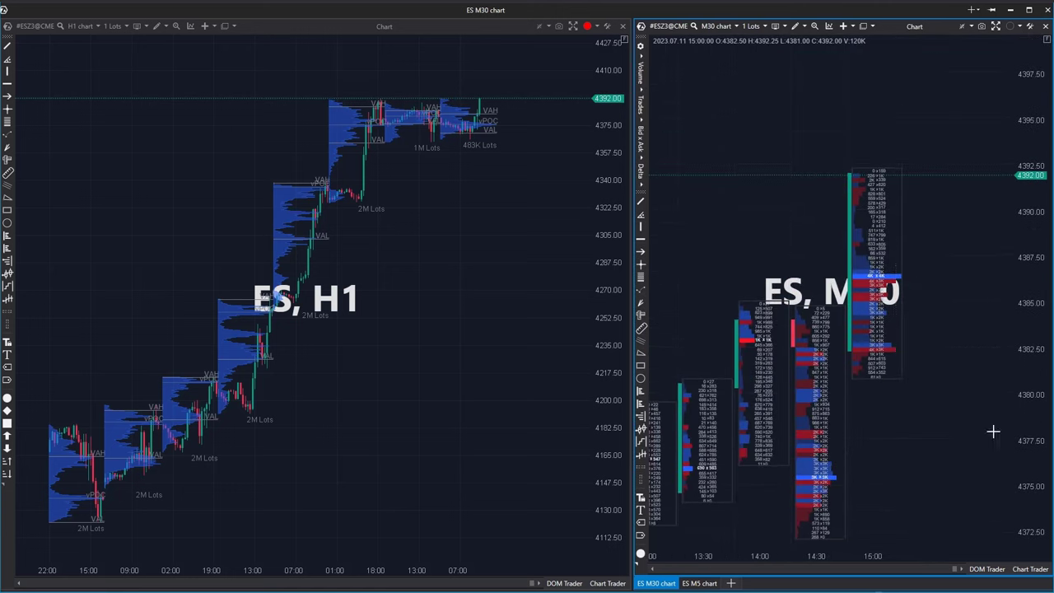
left_click(894, 442)
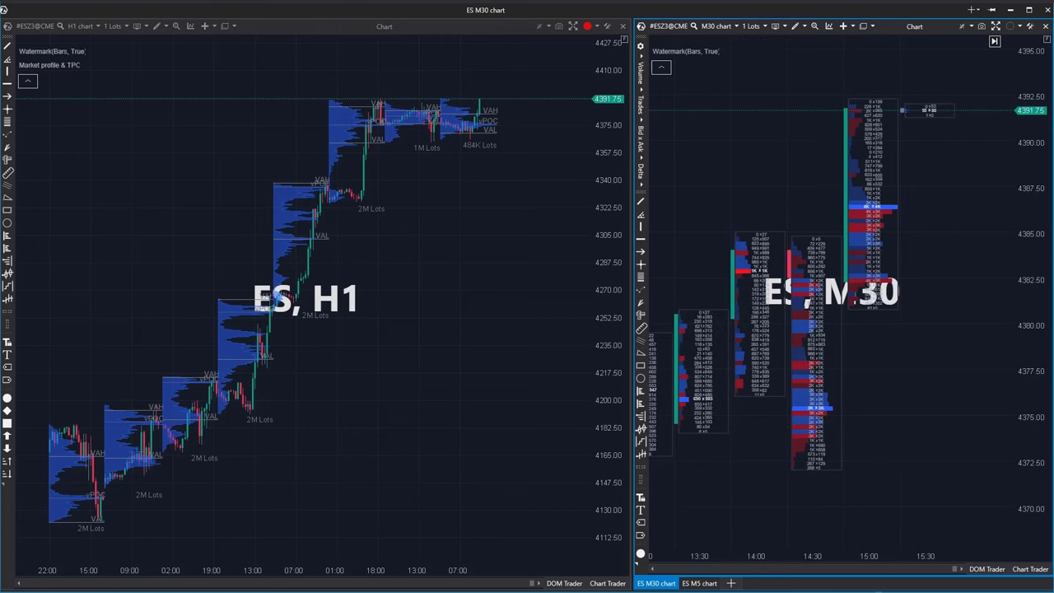
Set the ES H1 chart's background start colour to grey in Chart settings > Visual Settings
right_click(181, 208)
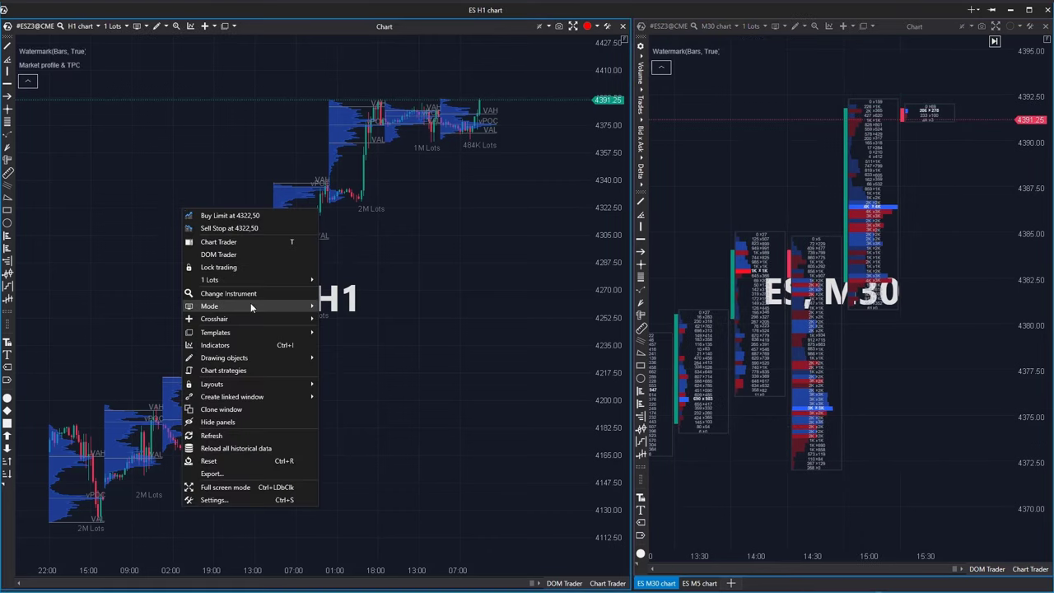
left_click(255, 498)
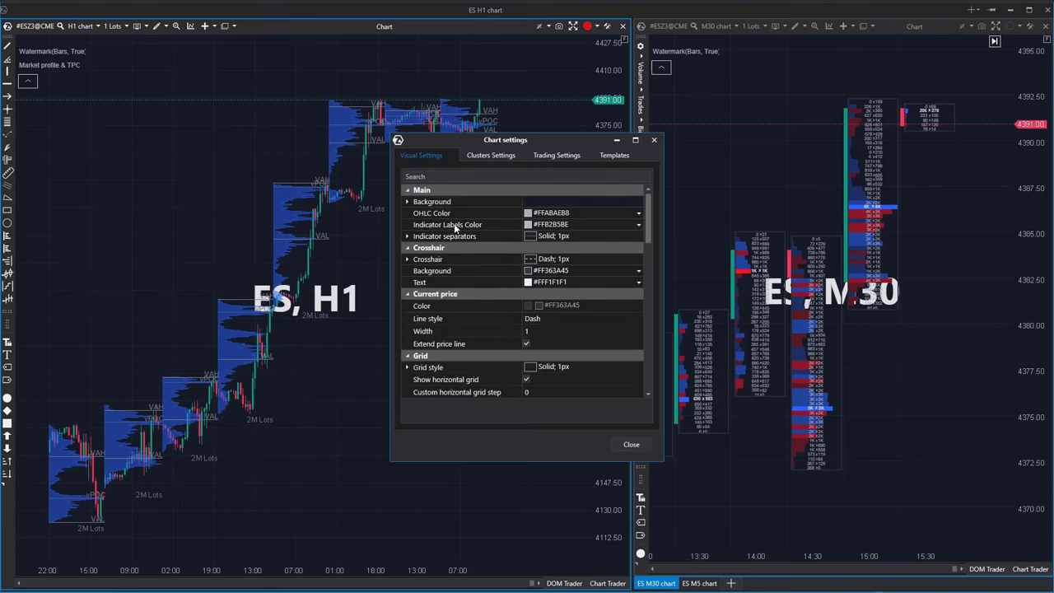
left_click(408, 202)
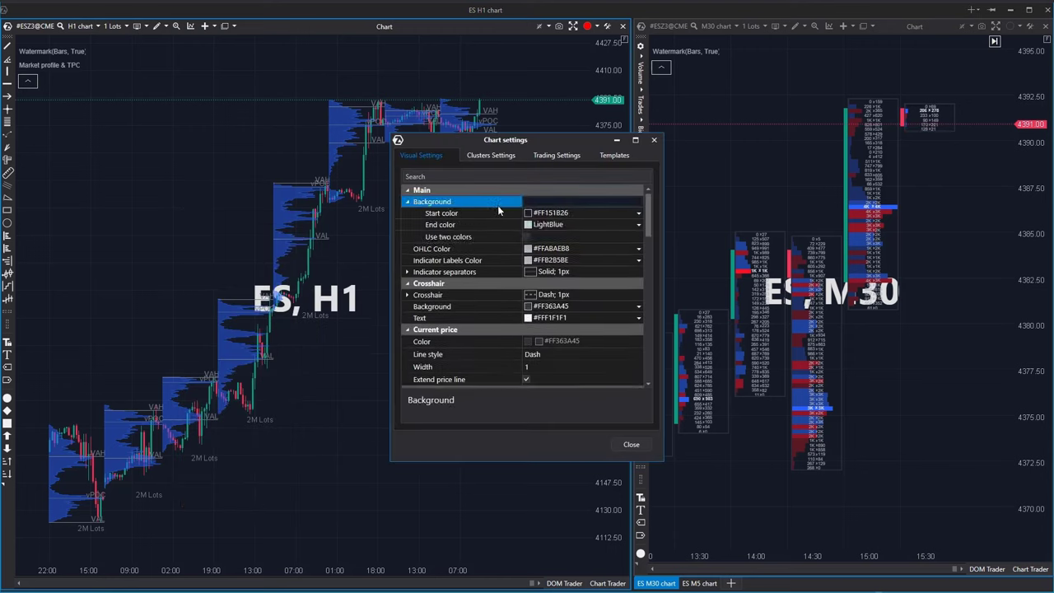
left_click(529, 213)
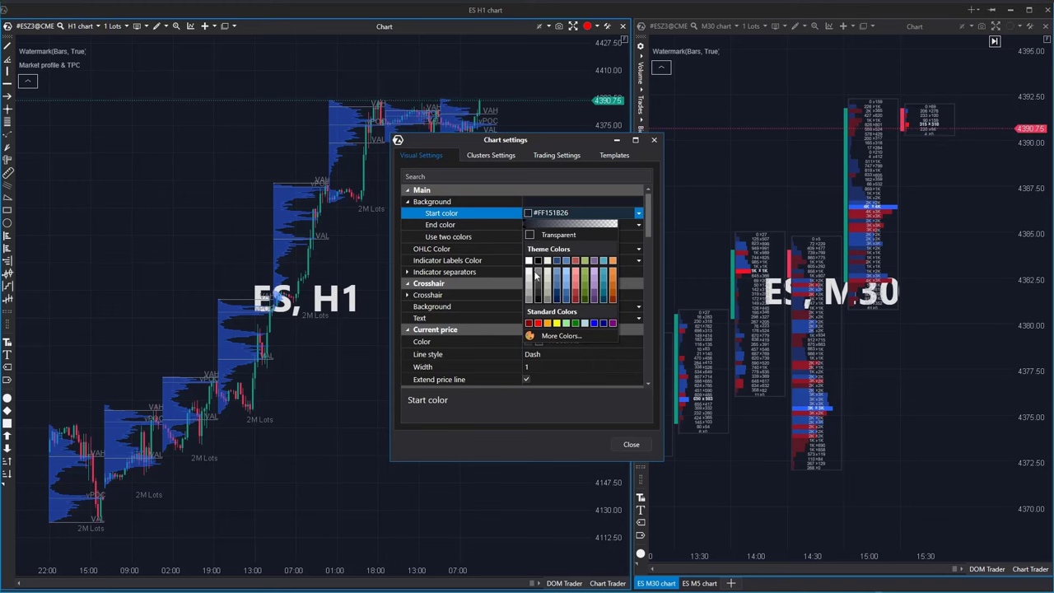
left_click(539, 282)
left_click(630, 445)
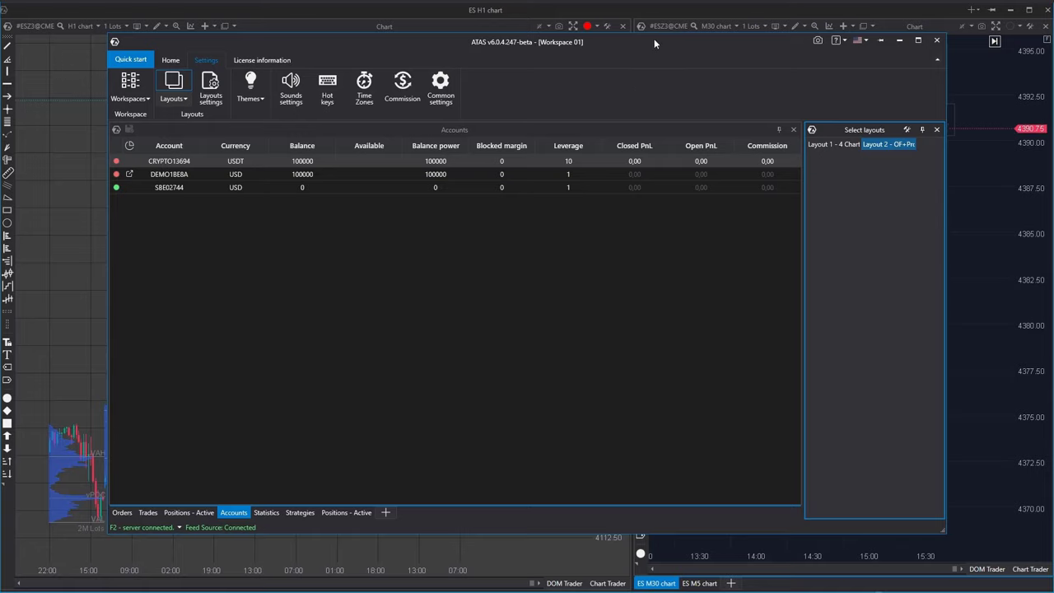
Move the main window aside and load Layout 1, then Layout 2, then Layout 1 - 4 Charts
left_click_drag(654, 38, 0, 51)
left_click_drag(2, 211, 63, 217)
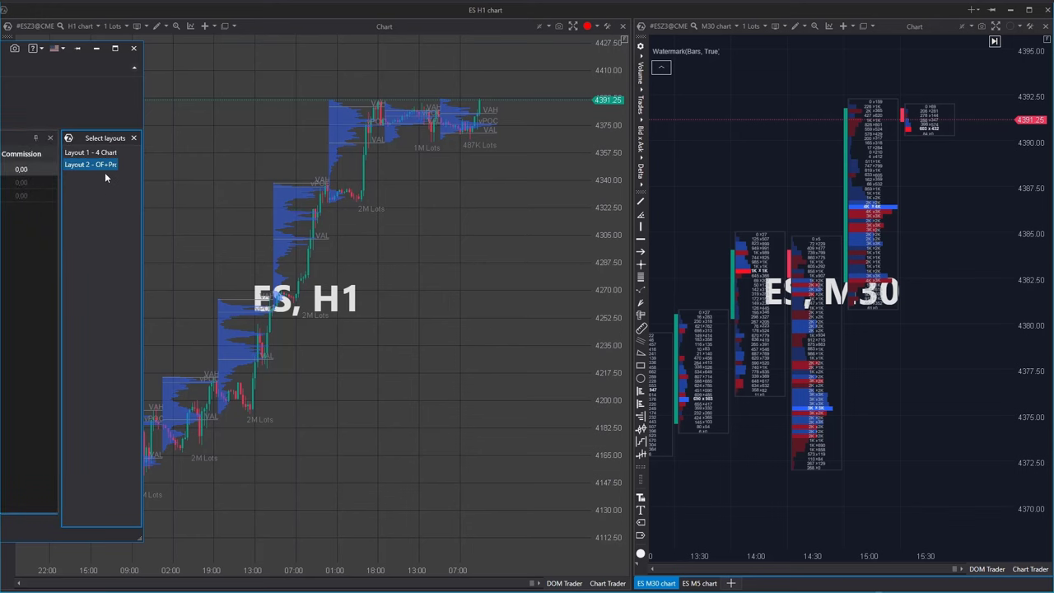
left_click(100, 151)
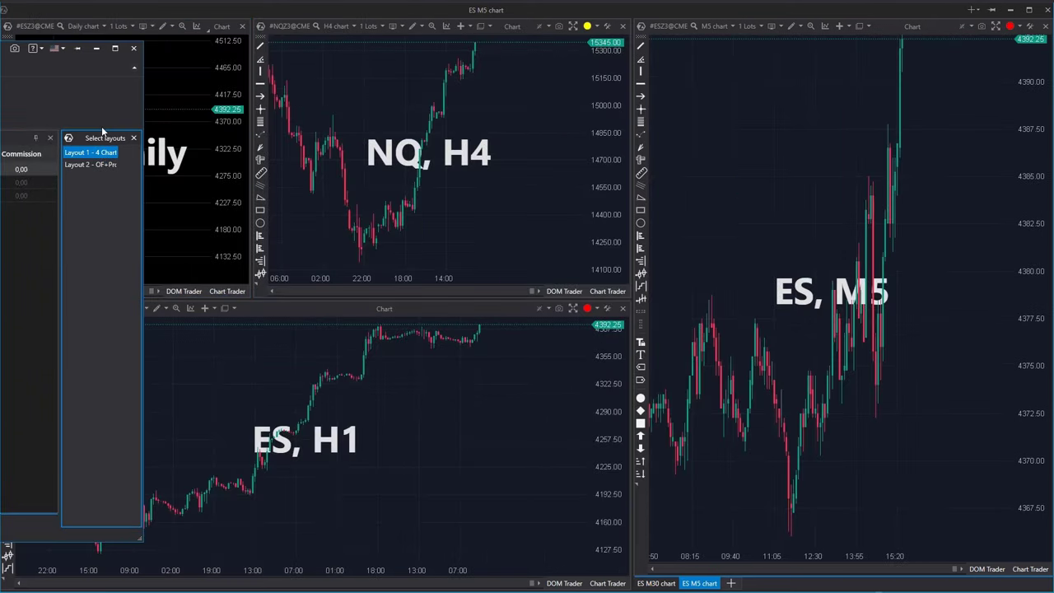
left_click(92, 163)
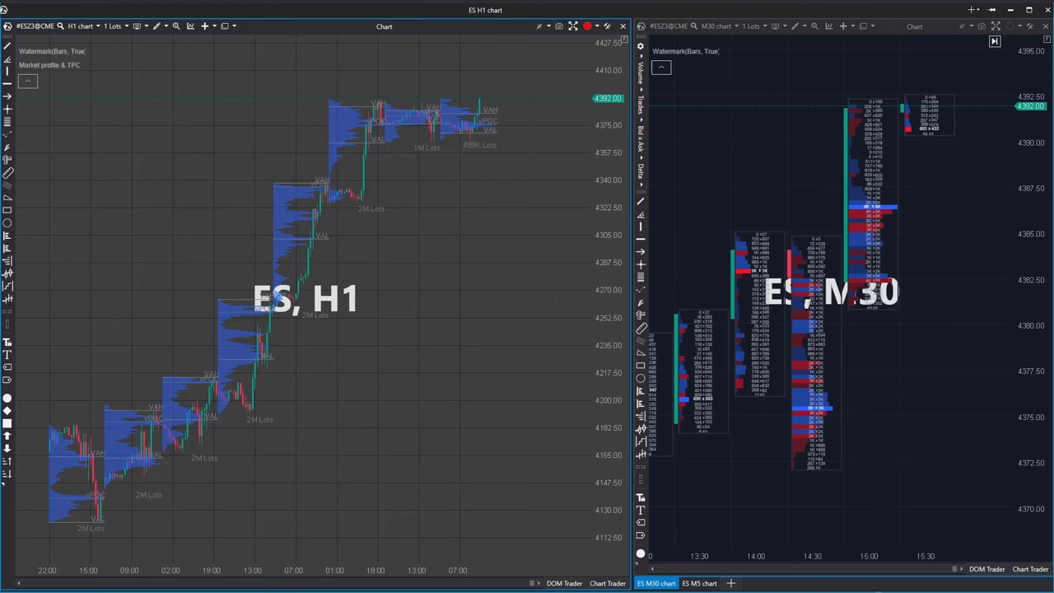
mouse_move(19, 189)
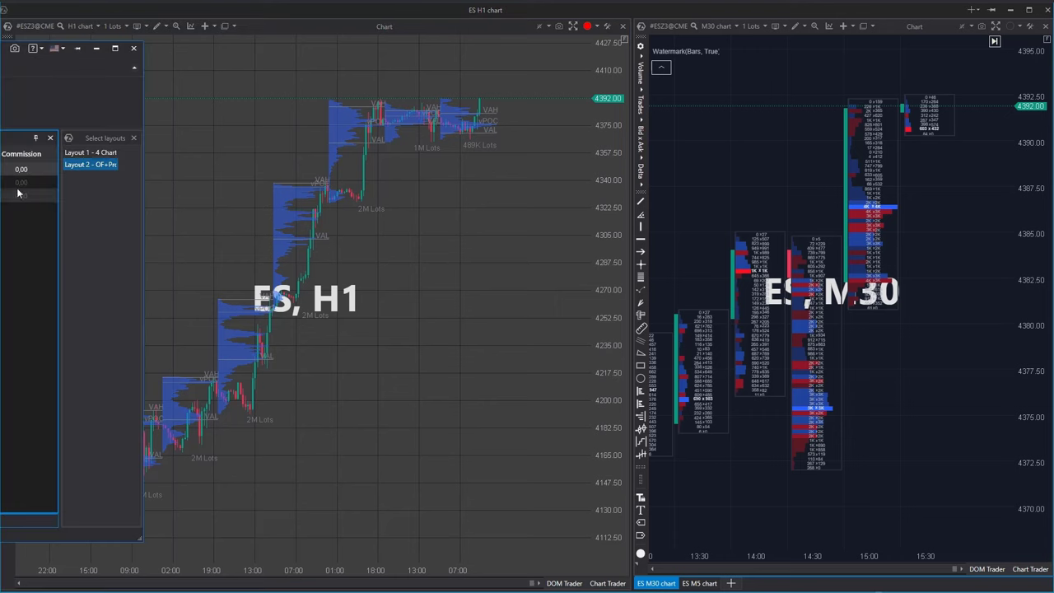
left_click(124, 85)
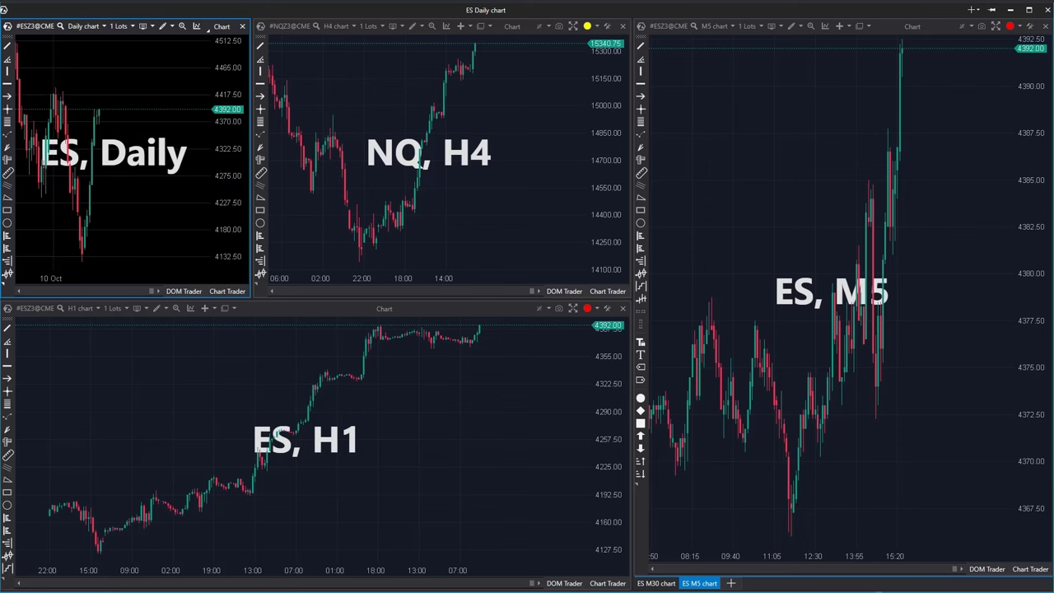
Toggle between the saved layouts with Ctrl+Alt+Right/Left, ending on four charts, then reposition the main window over them
key("ctrl+alt+Right")
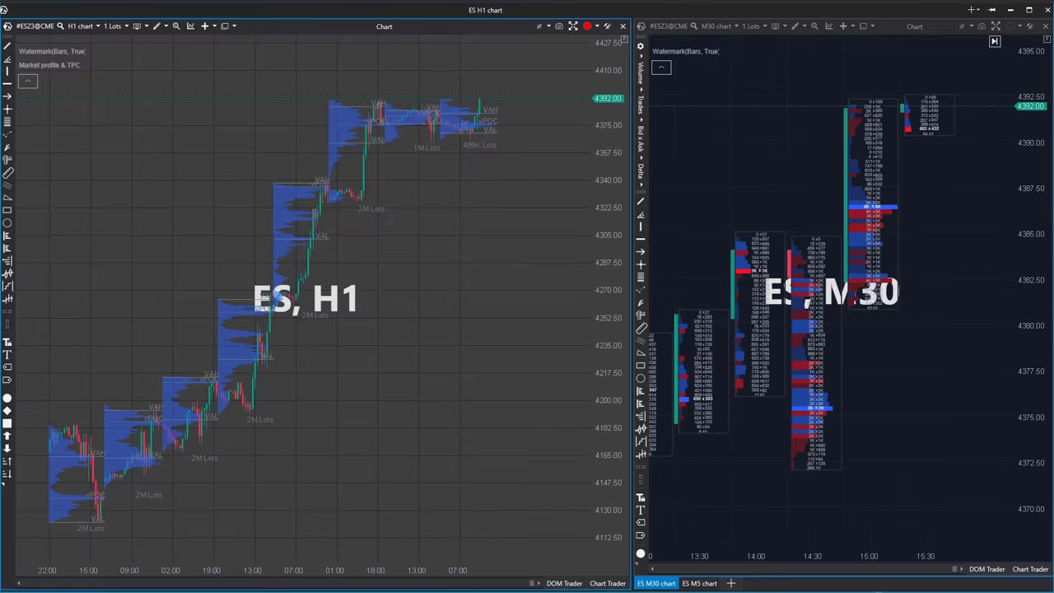
key("ctrl+alt+Left")
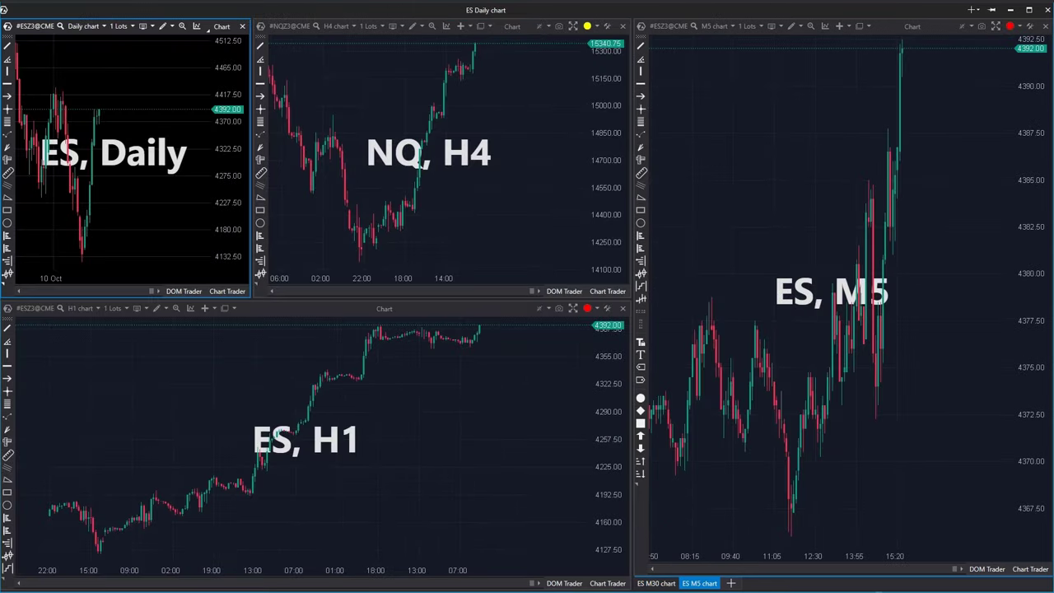
key("ctrl+alt+Right")
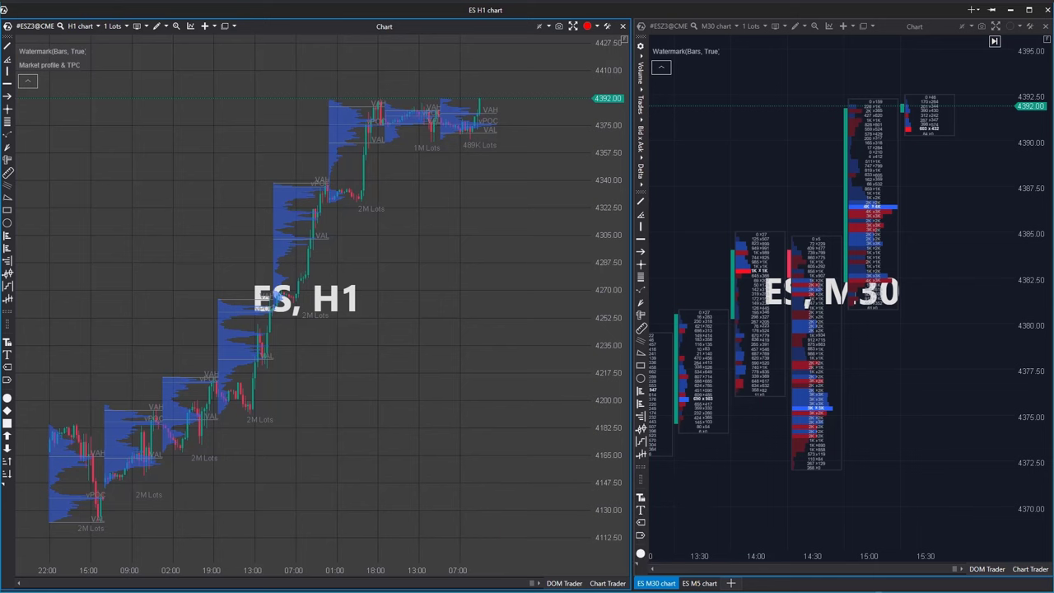
key("ctrl+alt+Left")
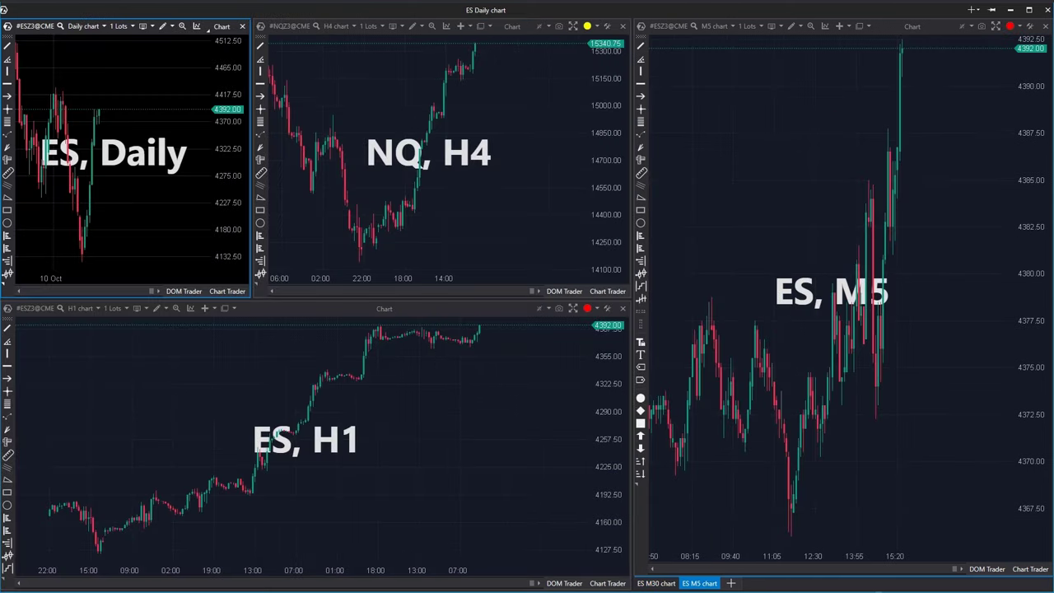
key("ctrl+alt+Right")
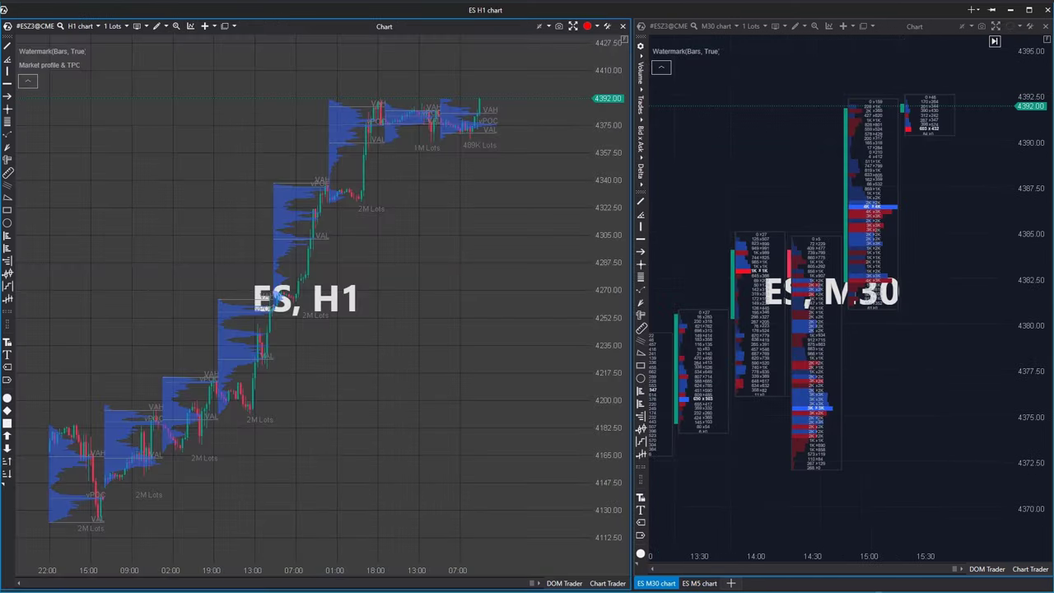
key("ctrl+alt+Left")
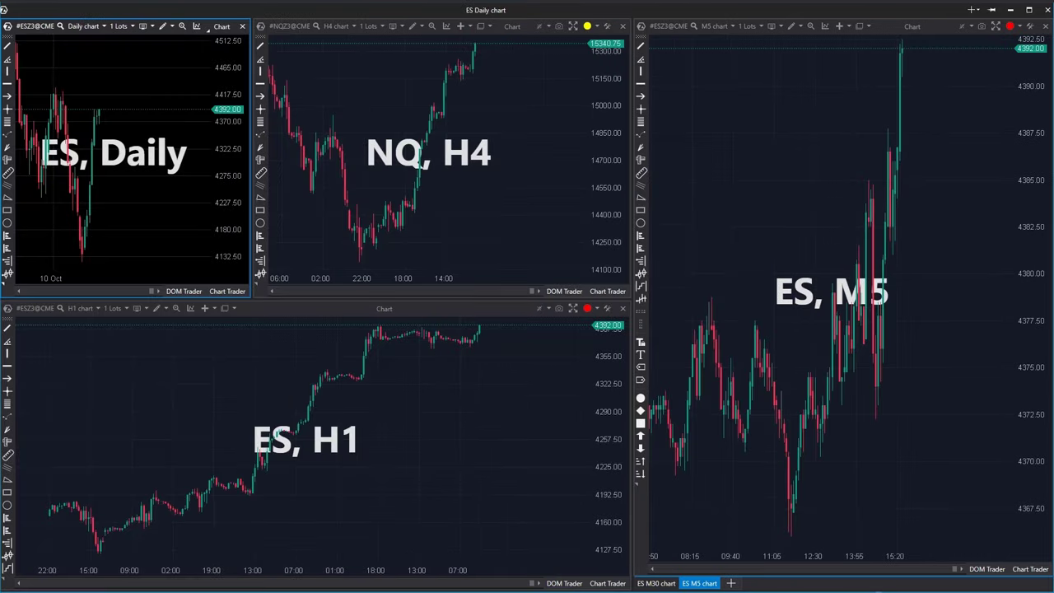
key("ctrl+alt+Right")
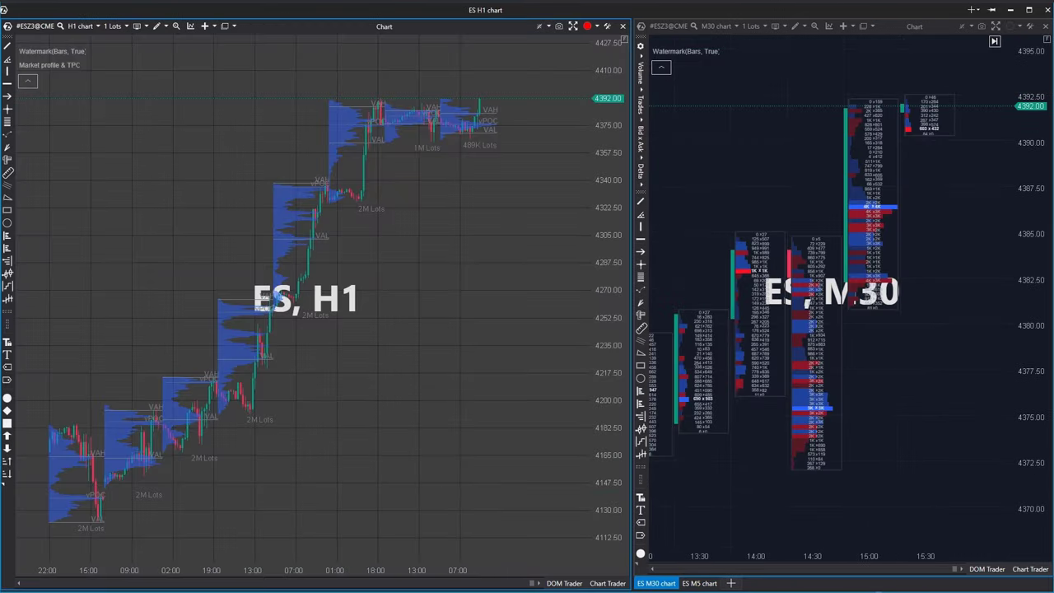
key("ctrl+alt+Left")
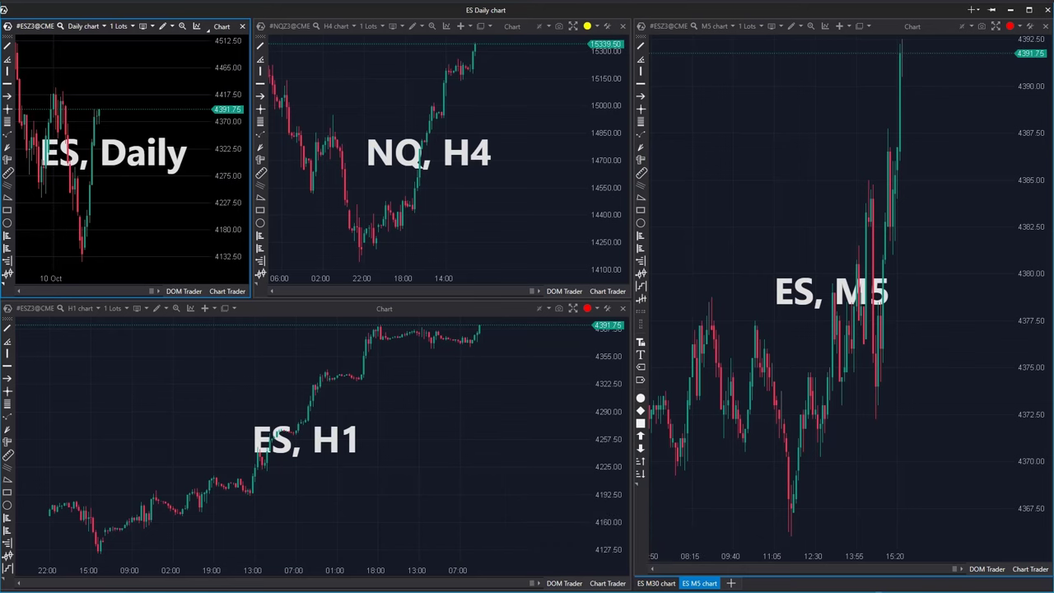
key("alt+Tab")
left_click_drag(652, 65, 735, 38)
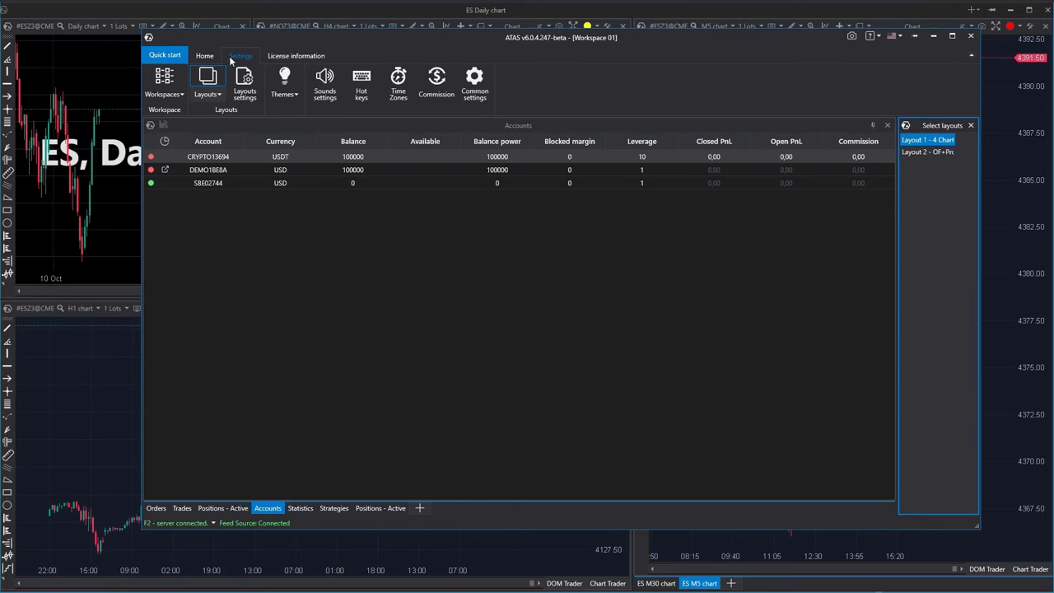
Open the Workspaces dialog from the Settings ribbon, showing only Workspace 01
left_click(163, 79)
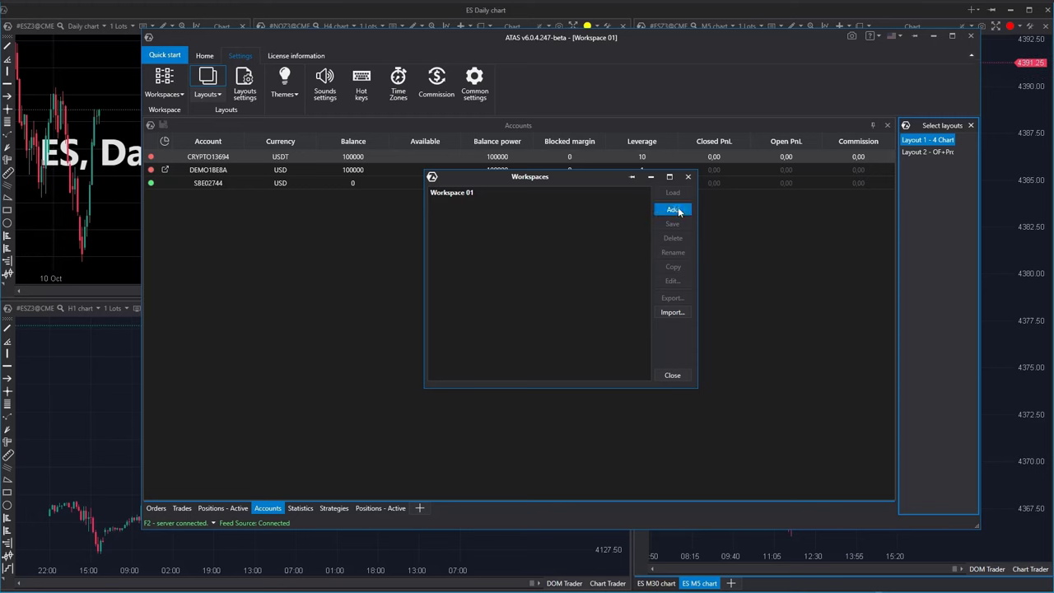
Add a workspace named 'Workspace 02' that includes all windows from the current workspace
left_click(675, 208)
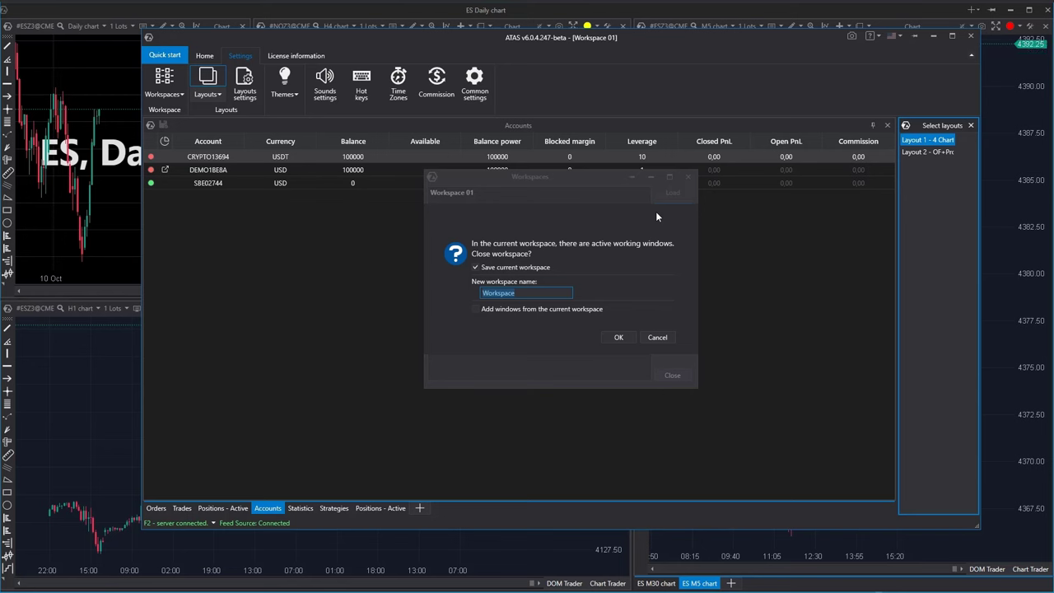
type("Workspace 02")
left_click(476, 310)
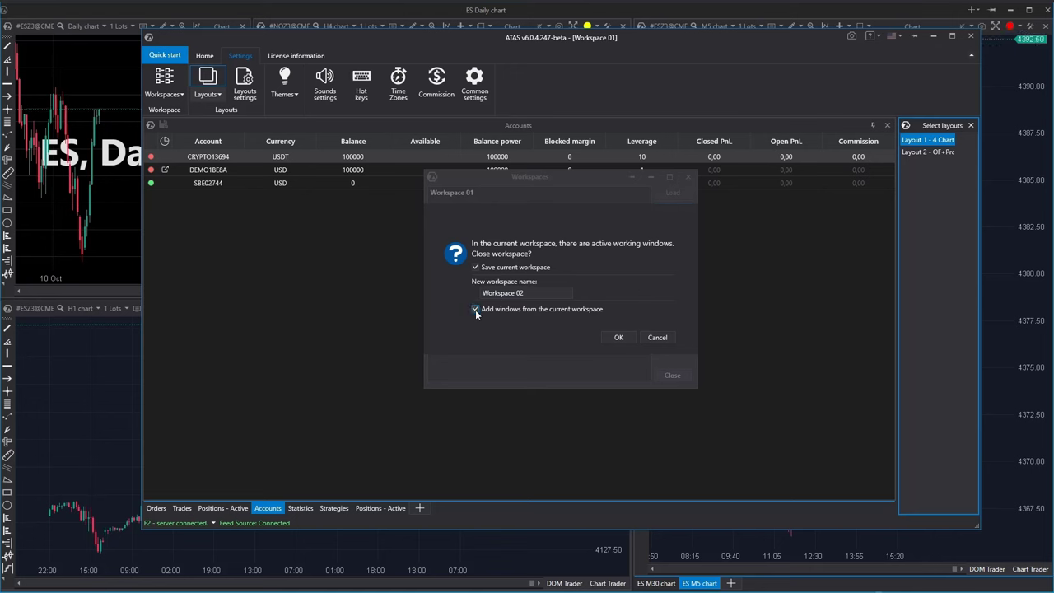
left_click(628, 338)
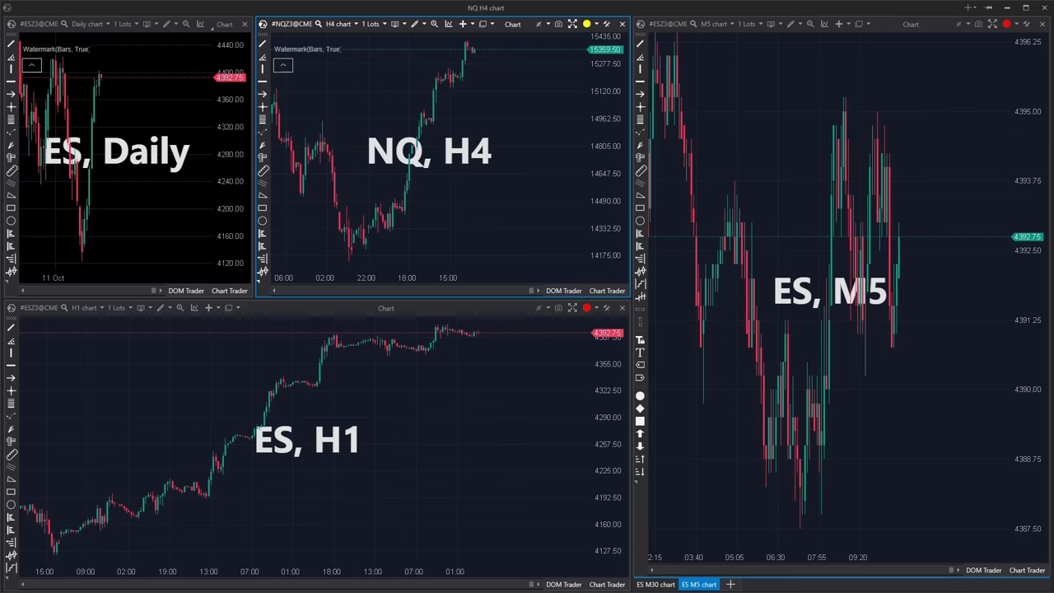
From the NQ H4 chart's Layouts submenu, pick Layout 2 - OF+Profile
right_click(515, 125)
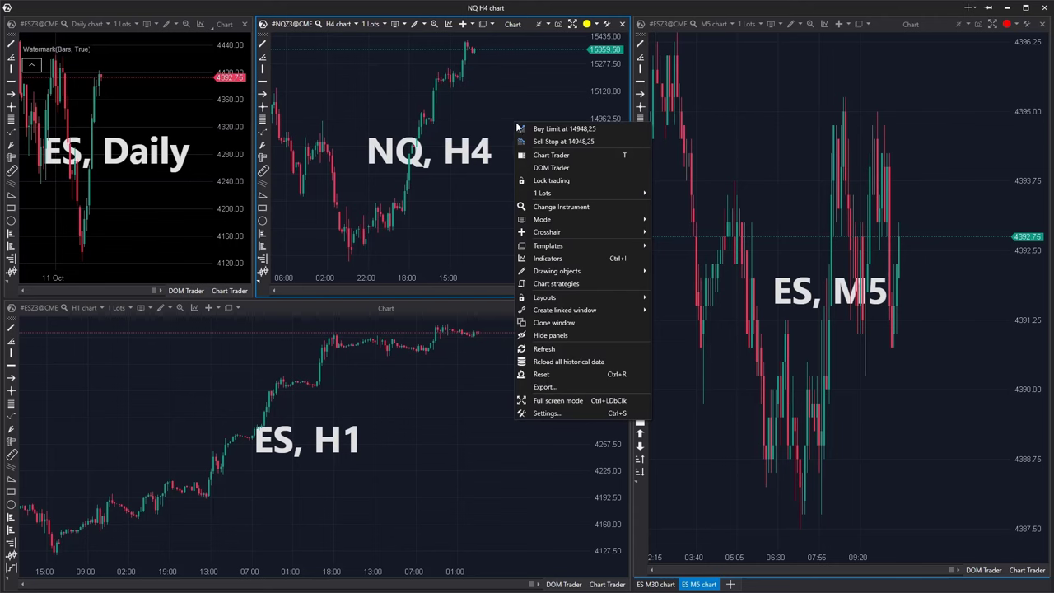
mouse_move(576, 304)
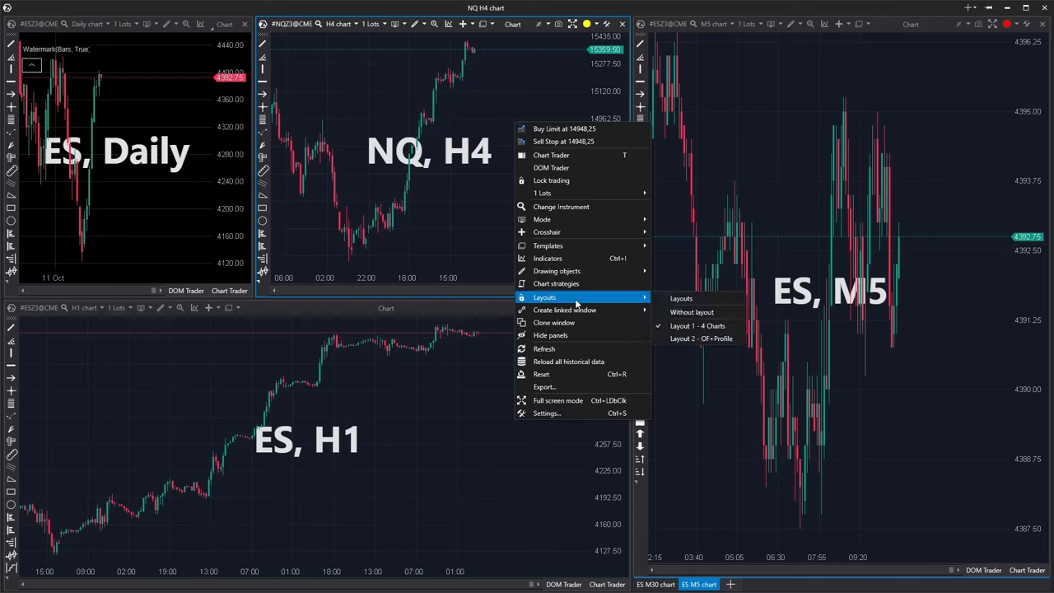
left_click(738, 344)
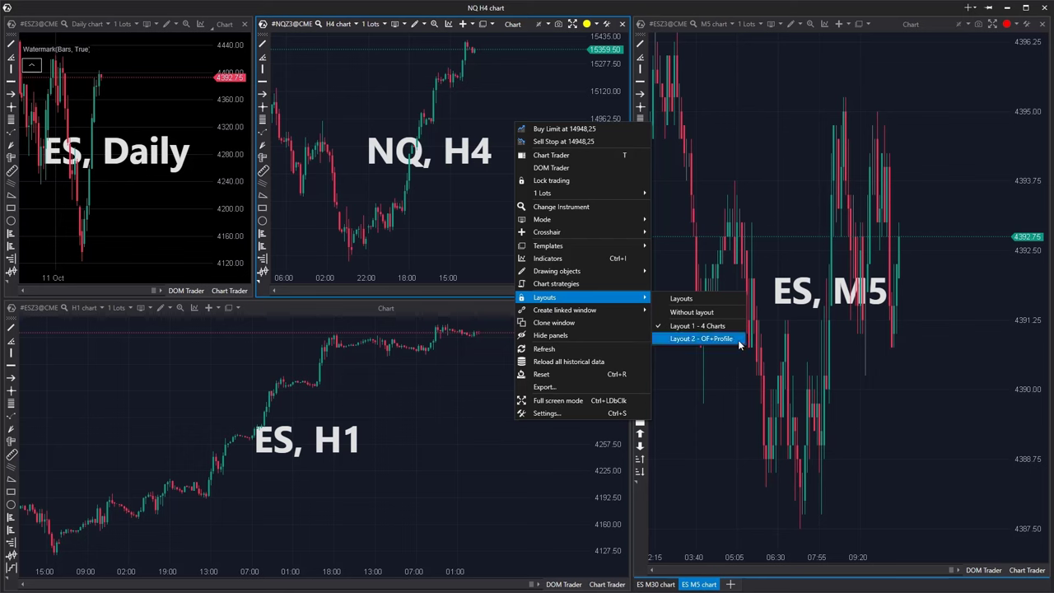
Load Layout 2 - OF+Profile, minimize its window, and pan the NQ H4 chart to earlier bars
left_click(700, 338)
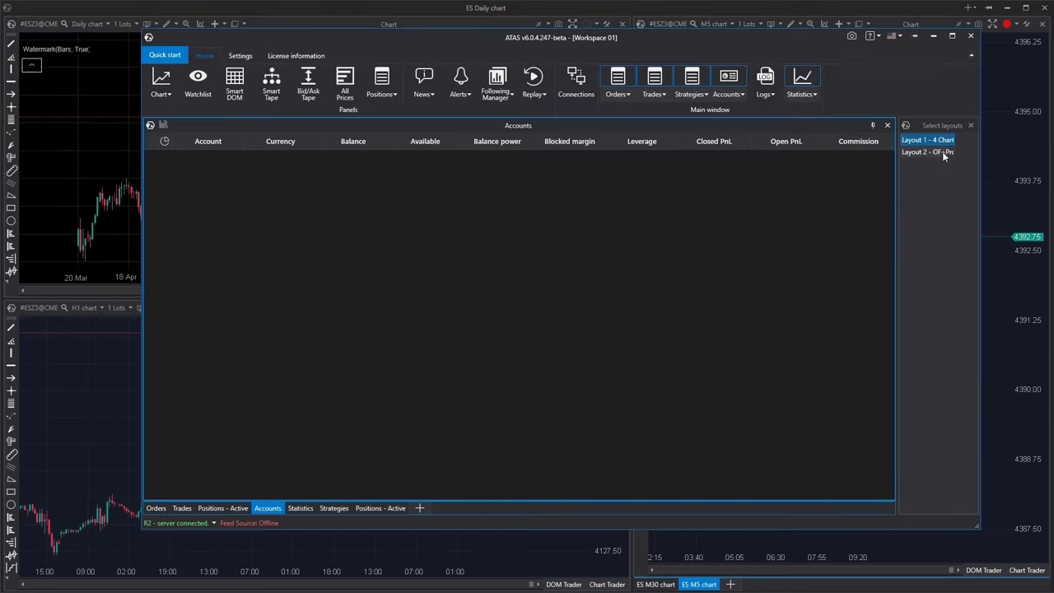
left_click(942, 151)
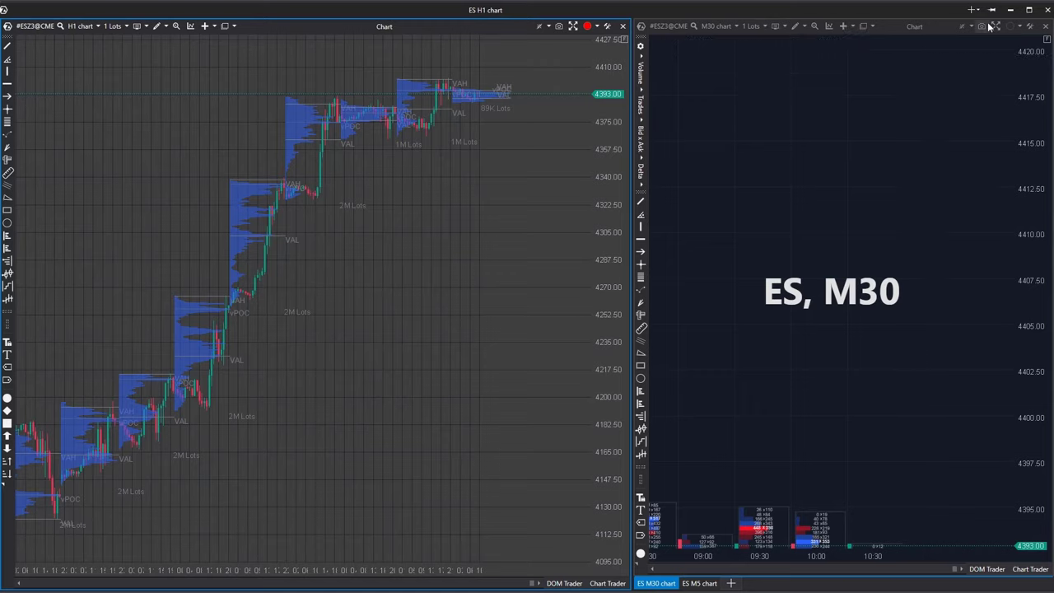
left_click(1012, 11)
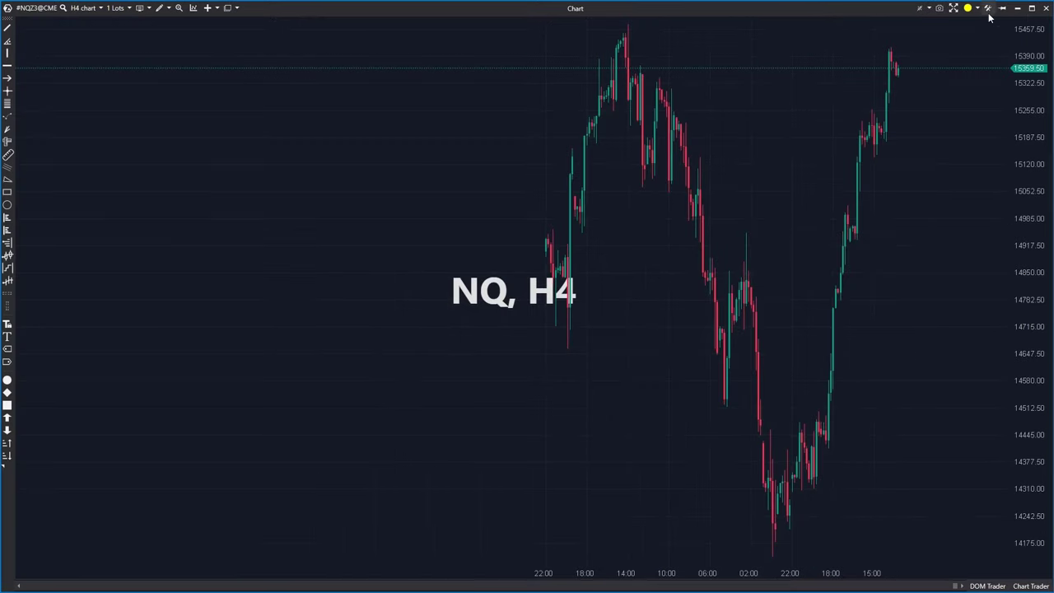
left_click_drag(804, 172, 585, 180)
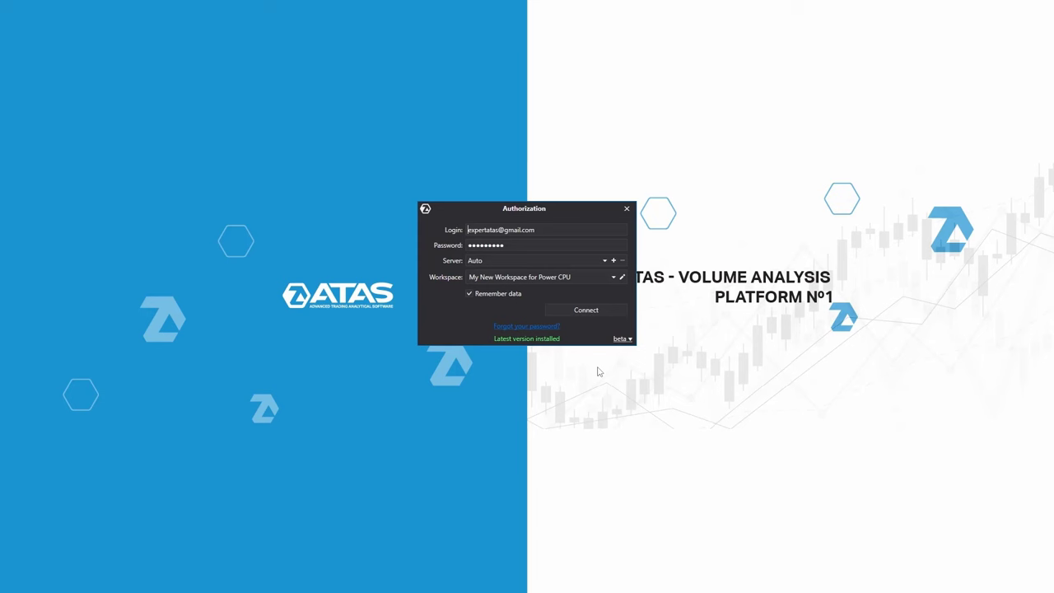
Expand the Authorization window's Workspace list, showing Crypto, Futures, Stocks, Workspace 01 and 02
left_click(613, 278)
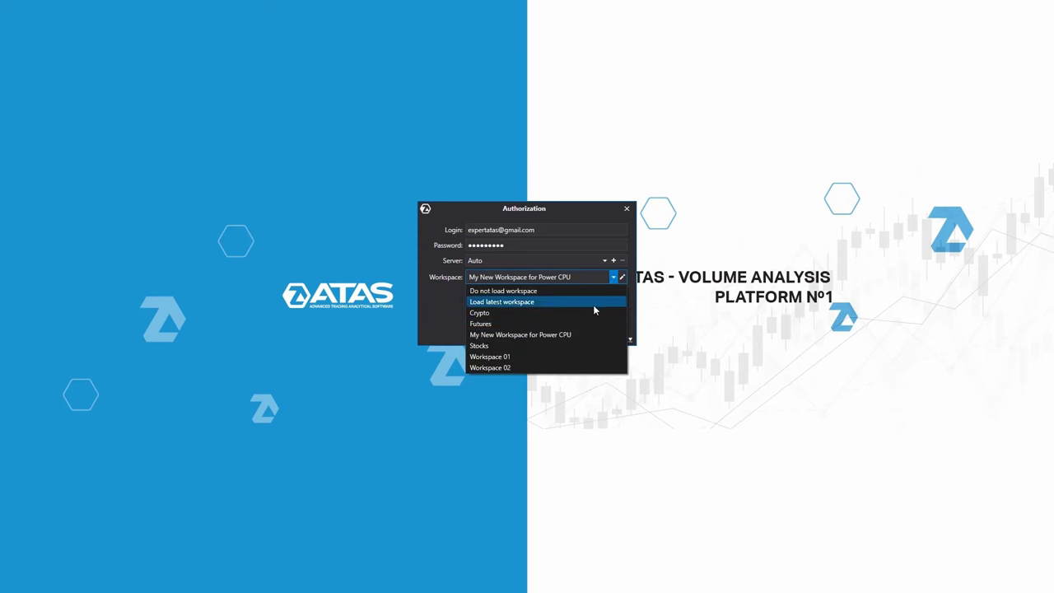